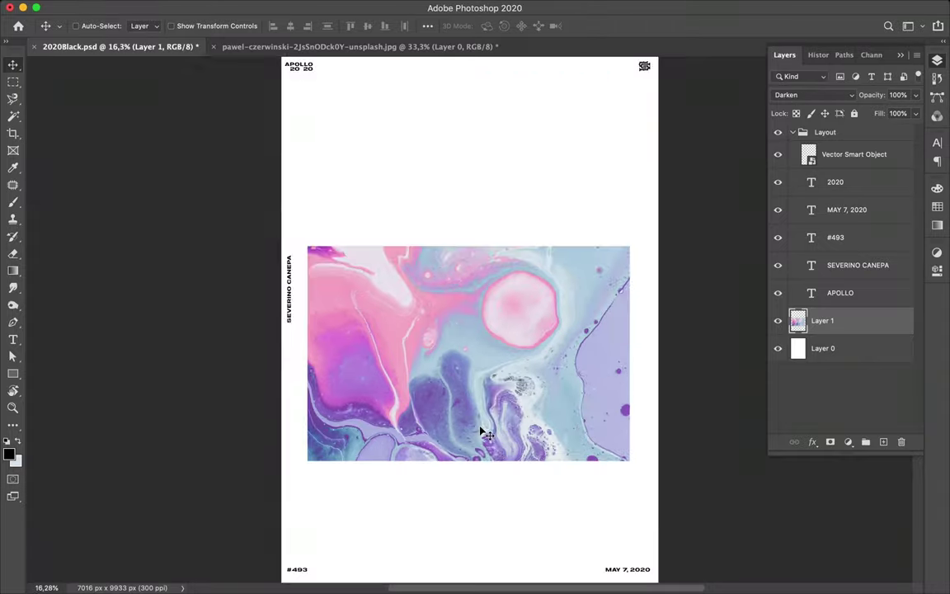
scroll(699, 382, up, 5)
Step: Apply Courier Prime Regular, filtered from the monospace fonts, to the selected text layers
click(937, 142)
click(856, 162)
click(746, 179)
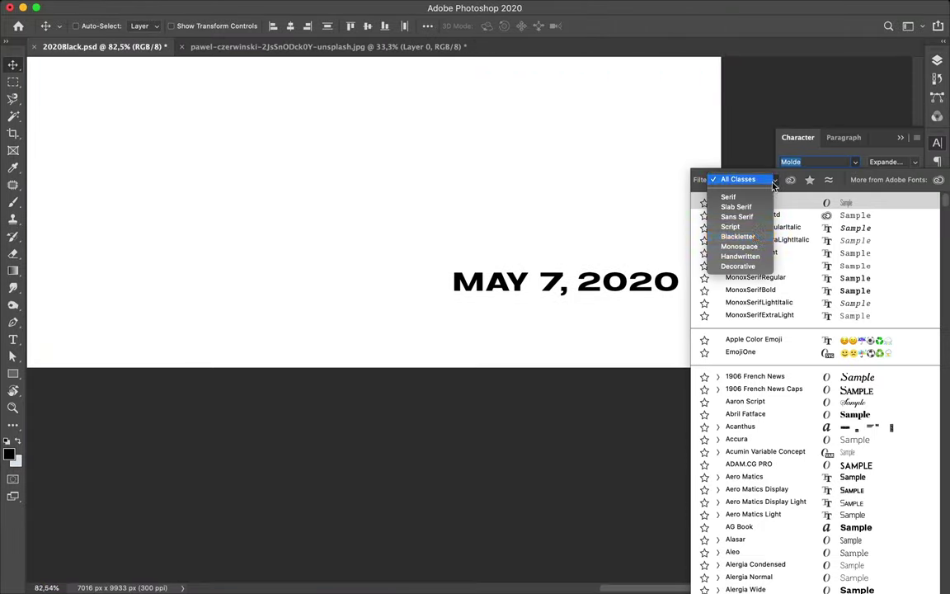
click(711, 245)
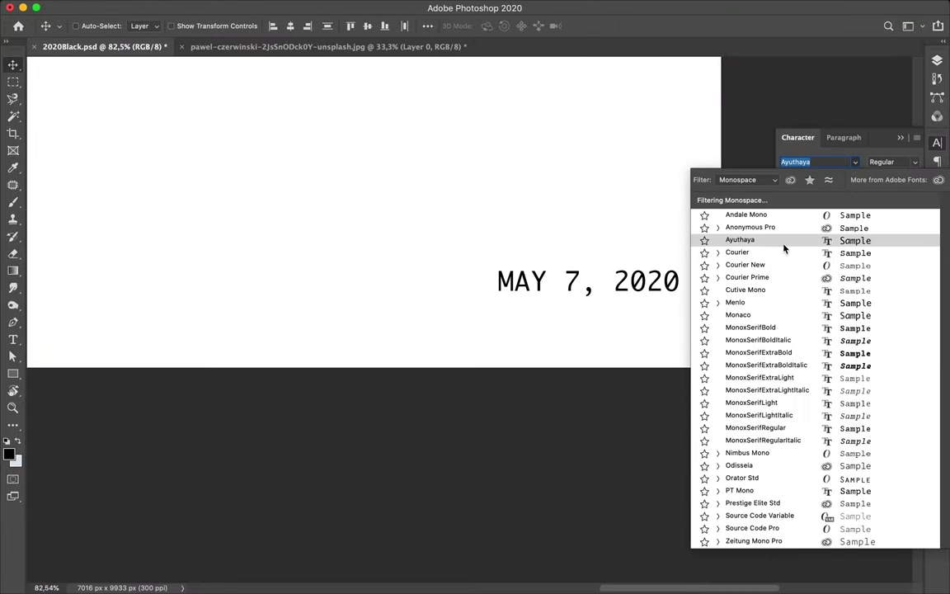
click(719, 277)
click(749, 304)
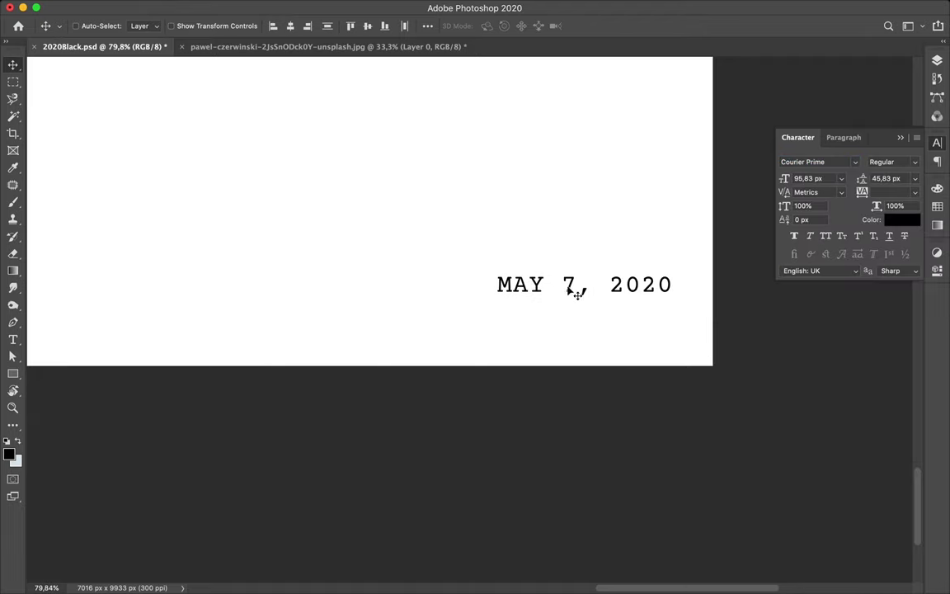
Step: Adjust the kerning unevenly between characters of the MAY 7, 2020 date
double_click(513, 281)
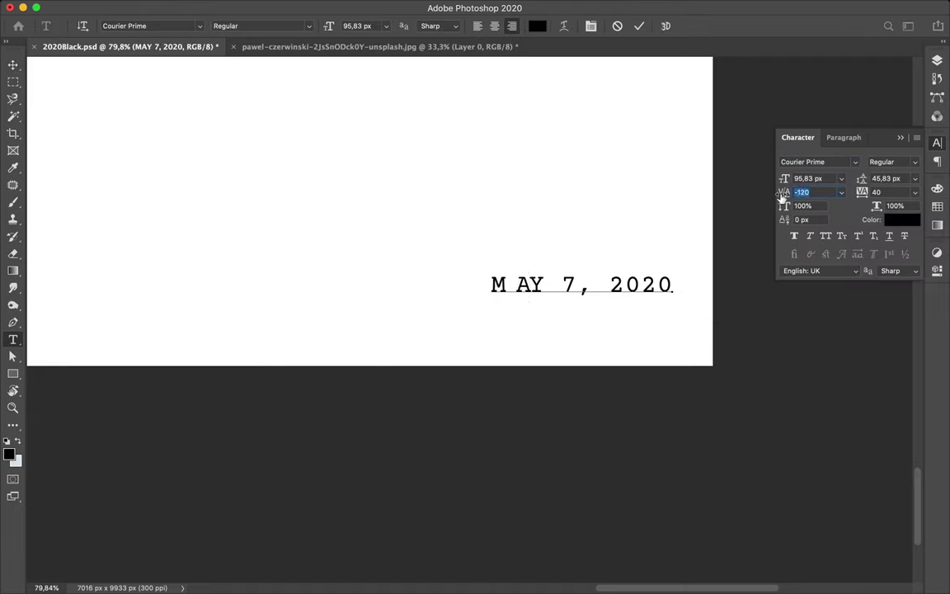
drag(784, 191, 748, 197)
drag(821, 197, 789, 197)
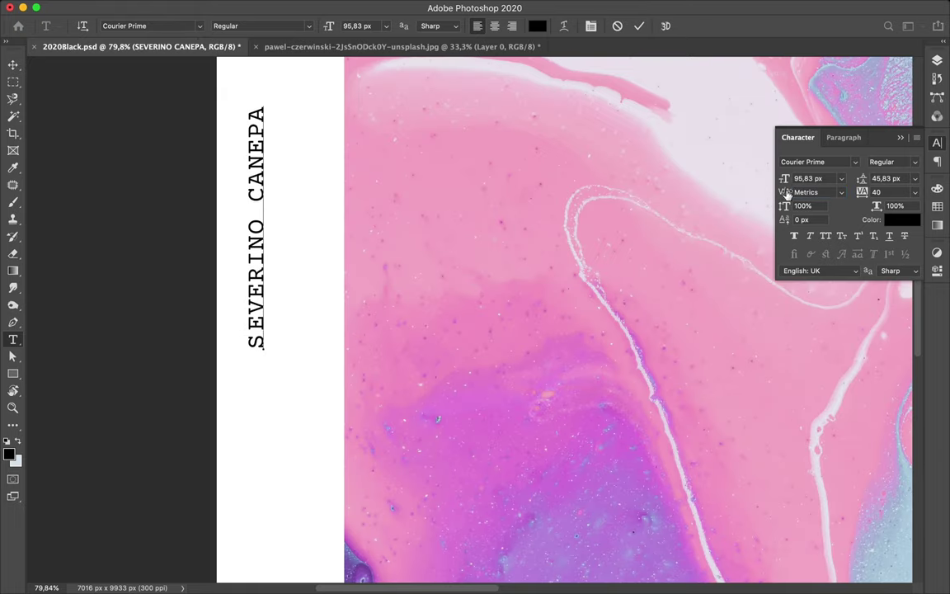
Step: Adjust the kerning between letters of SEVERINO CANEPA
drag(787, 193, 784, 199)
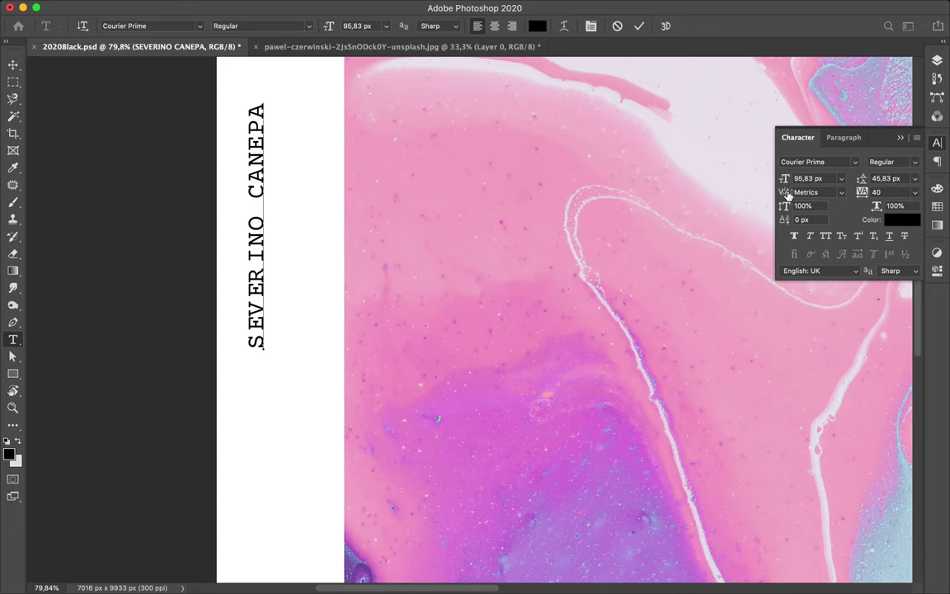
drag(784, 199, 812, 192)
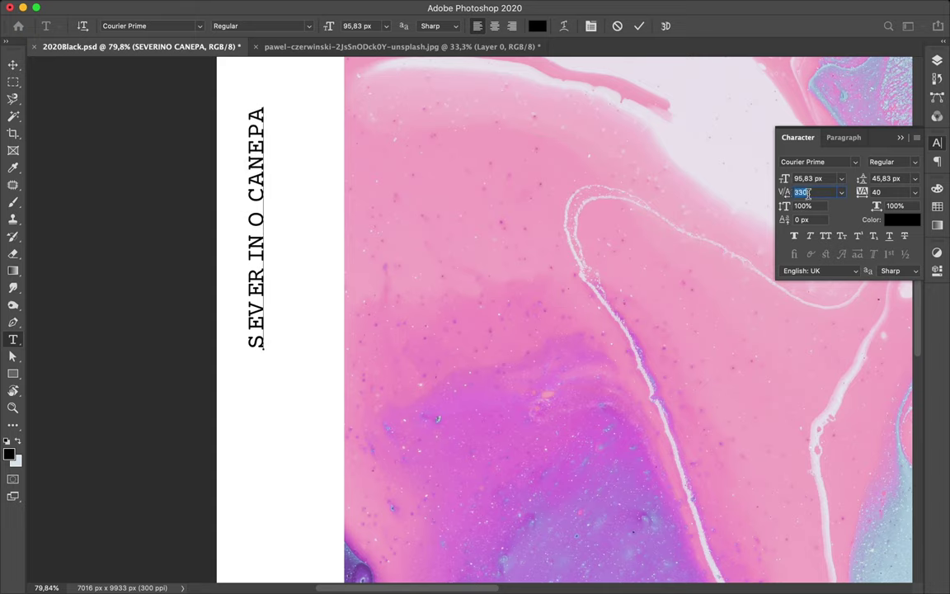
key(ctrl+z)
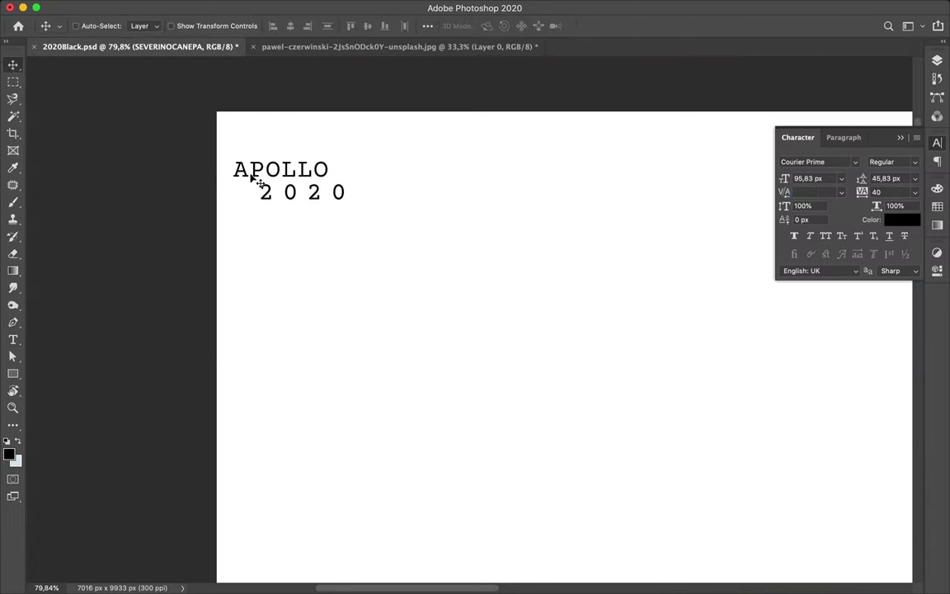
Step: Edit APOLLO's letter spacing and reset the 2020 text's tracking to 0
double_click(252, 178)
text(t)
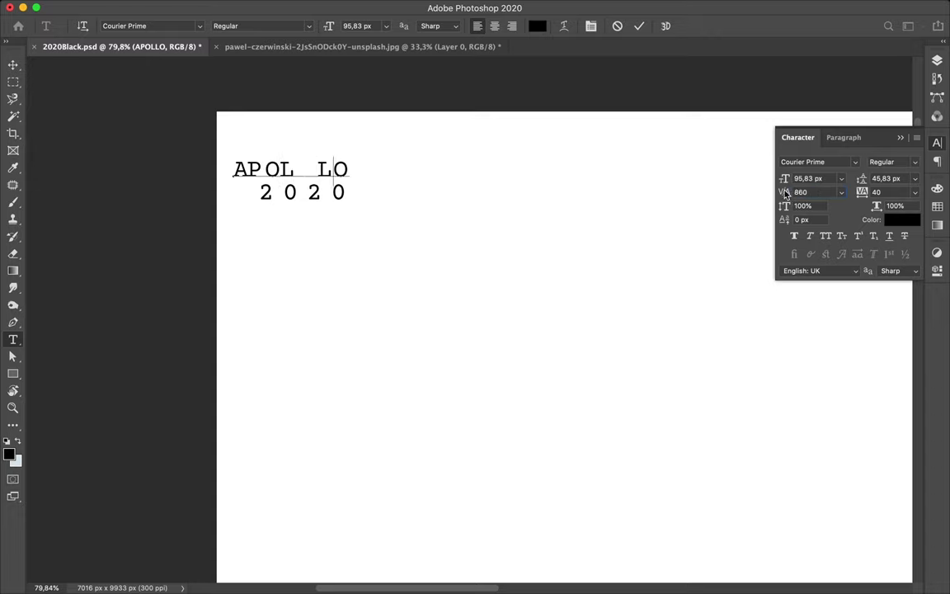
click(301, 195)
text(trics)
double_click(303, 193)
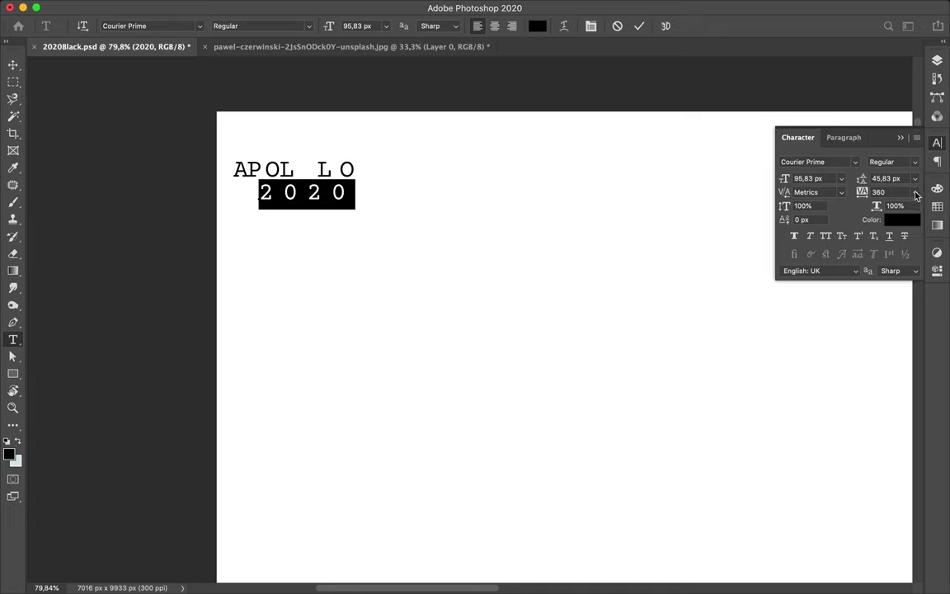
key(ctrl+alt+q)
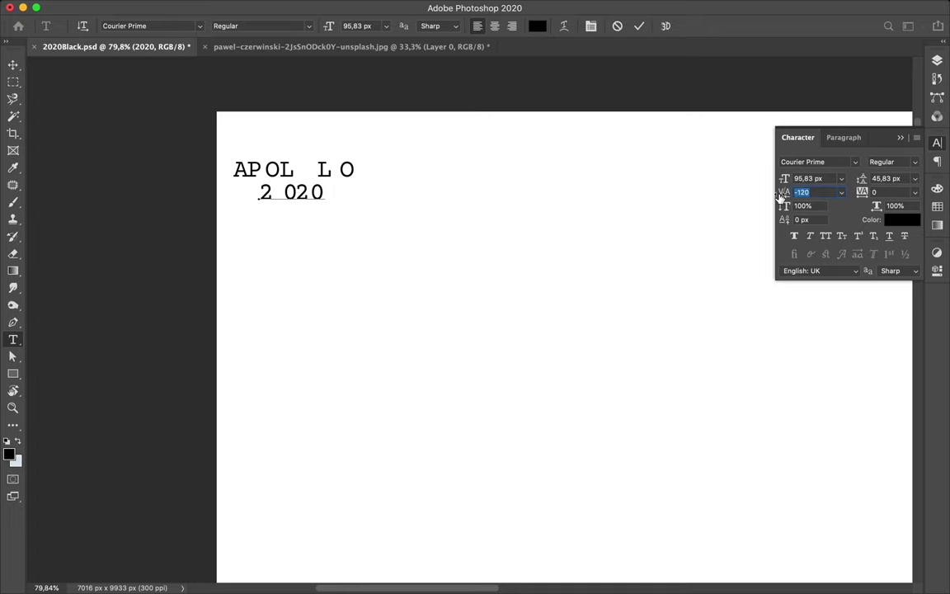
click(12, 64)
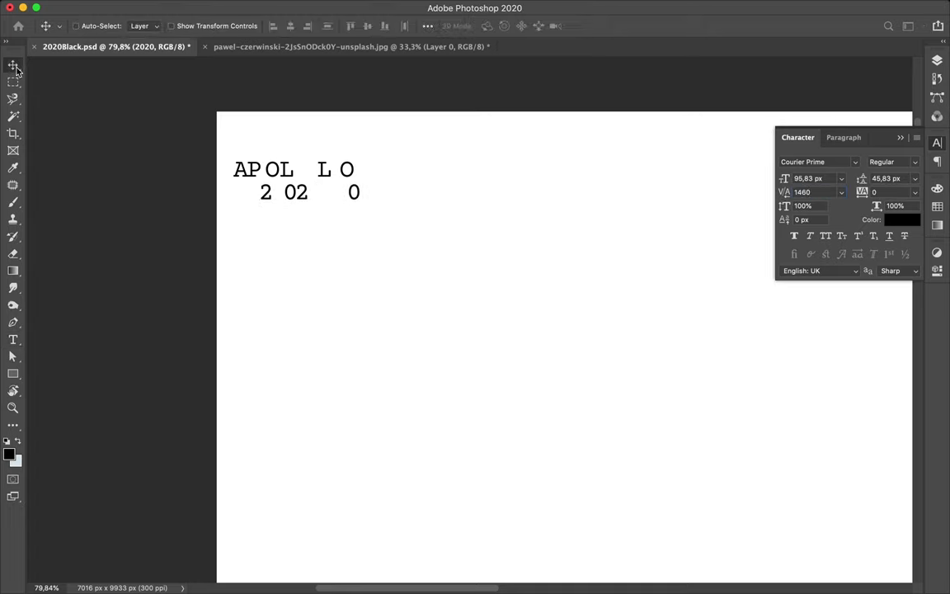
scroll(509, 137, down, 3)
scroll(508, 138, down, 2)
scroll(371, 245, down, 2)
scroll(371, 245, up, 3)
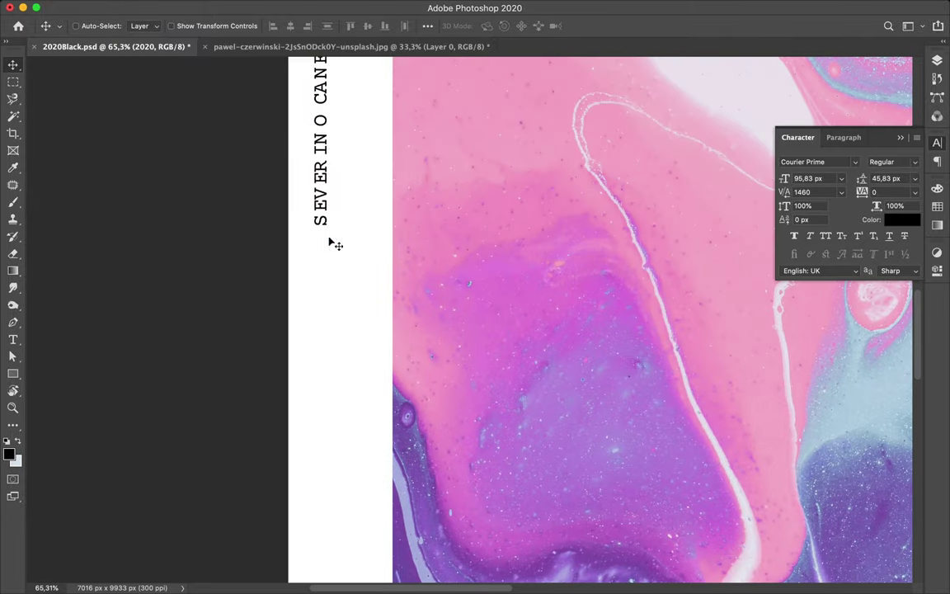
double_click(320, 213)
Step: Baseline-shift a letter after the S in SEVERINO by -38 px
click(320, 213)
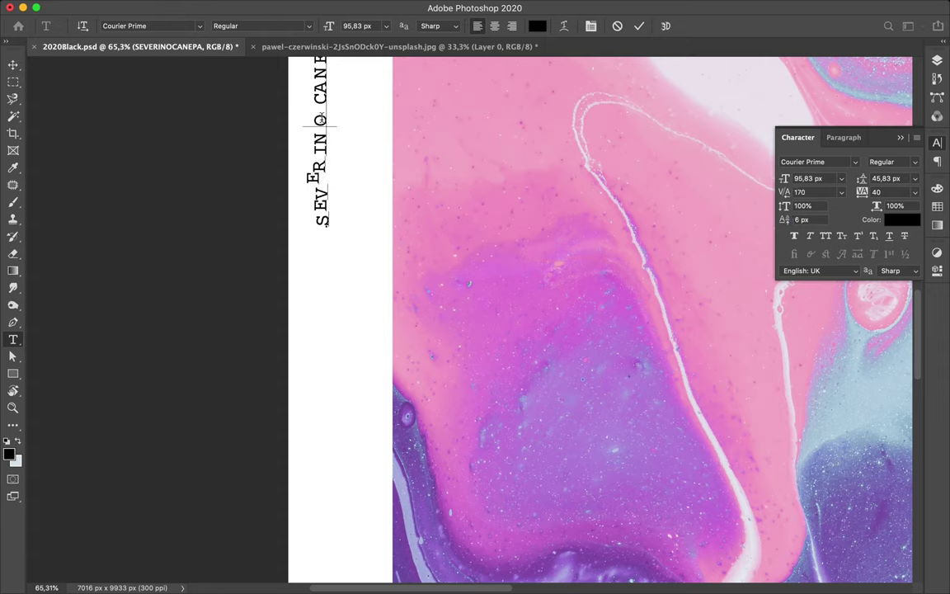
text(-38)
key(Return)
scroll(764, 221, up, 2)
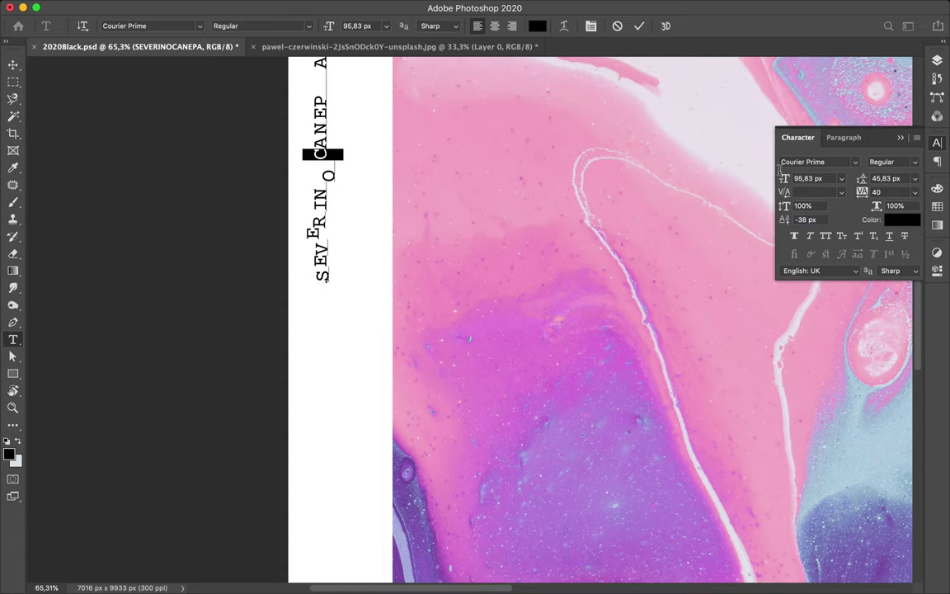
Step: Baseline-shift the N of CANEPA by -48 px and commit the text
key(ctrl+a)
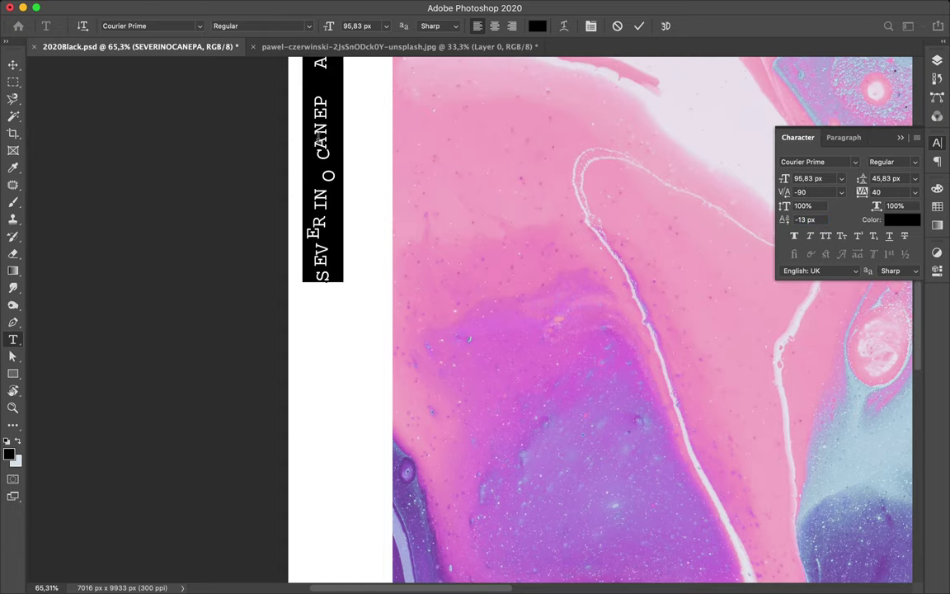
click(324, 151)
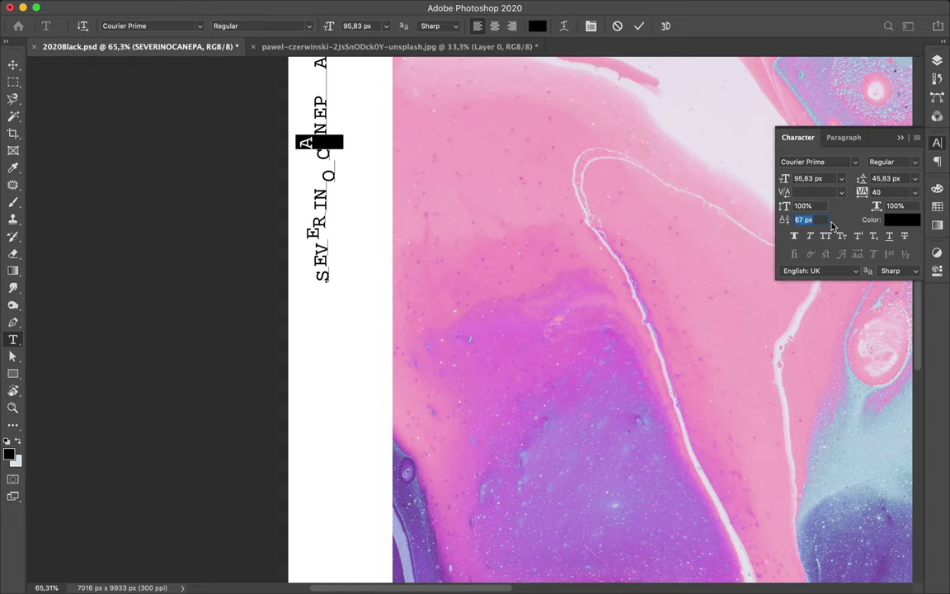
drag(321, 135, 321, 122)
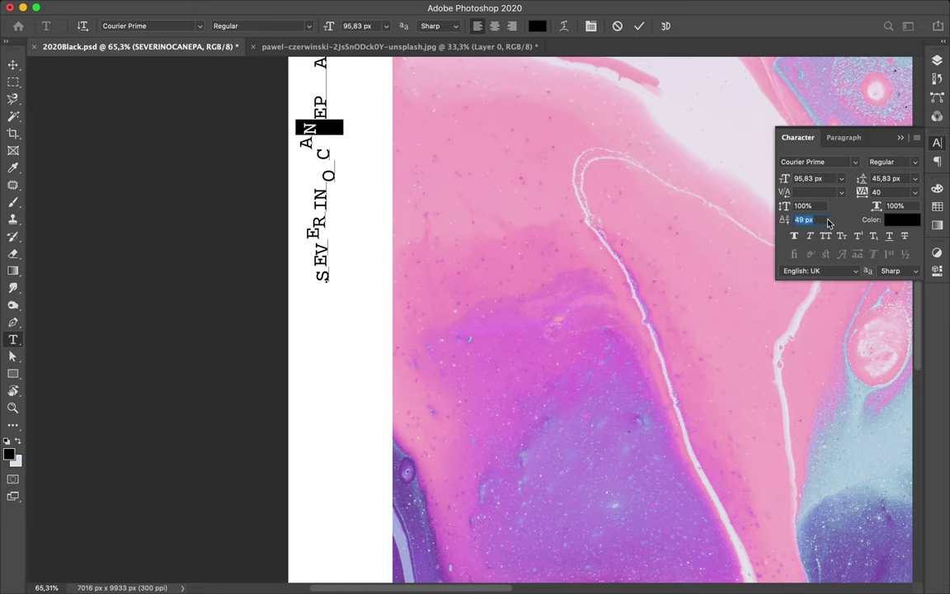
text(-48)
key(Return)
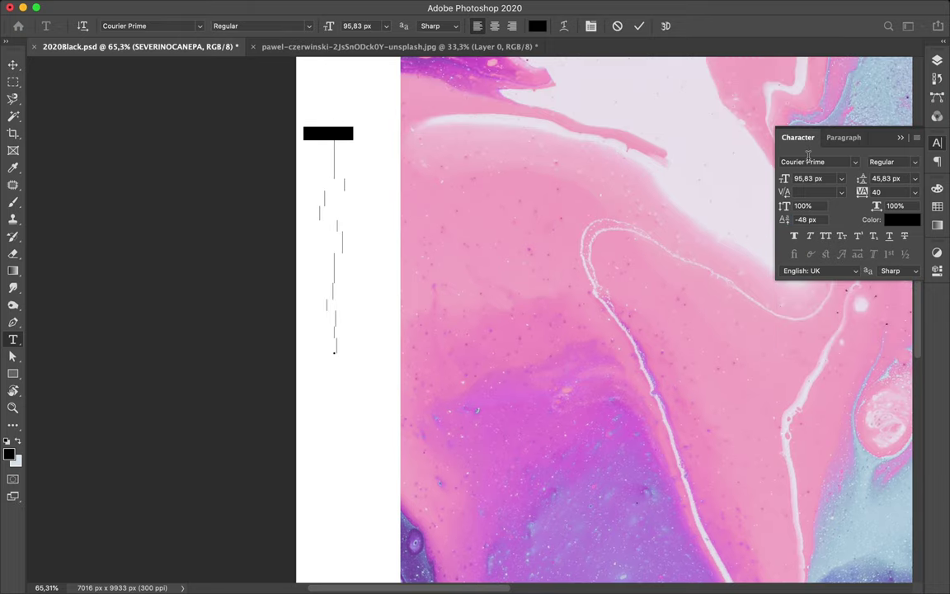
key(Return)
key(v)
scroll(313, 259, down, 10)
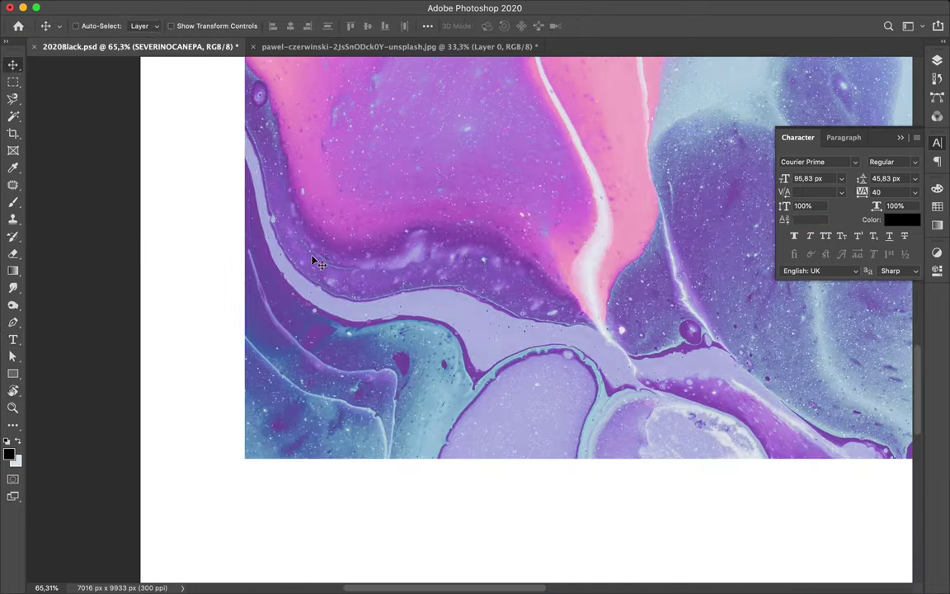
Step: Sample purple and light blue colours from the marble image with the Eyedropper
key(i)
drag(334, 316, 247, 227)
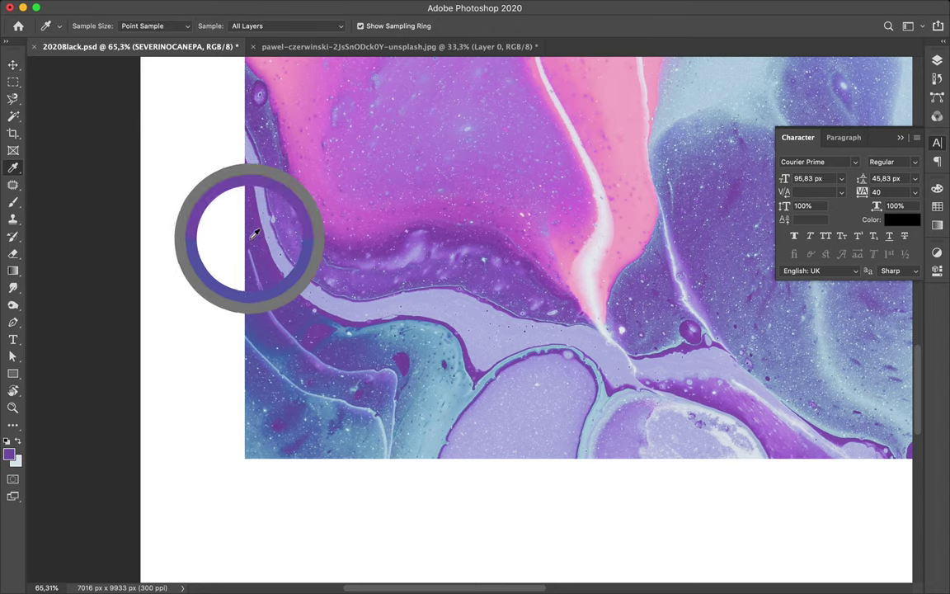
click(738, 75)
click(569, 478)
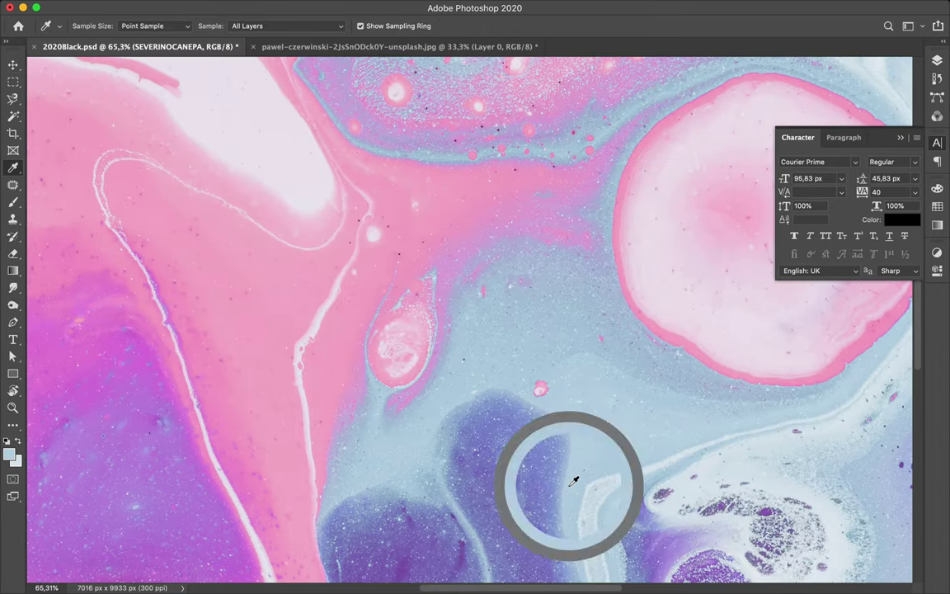
Step: Rotate the marble image Layer 1 by -90° into portrait orientation
scroll(547, 297, down, 3)
scroll(547, 302, down, 3)
scroll(503, 316, down, 2)
key(v)
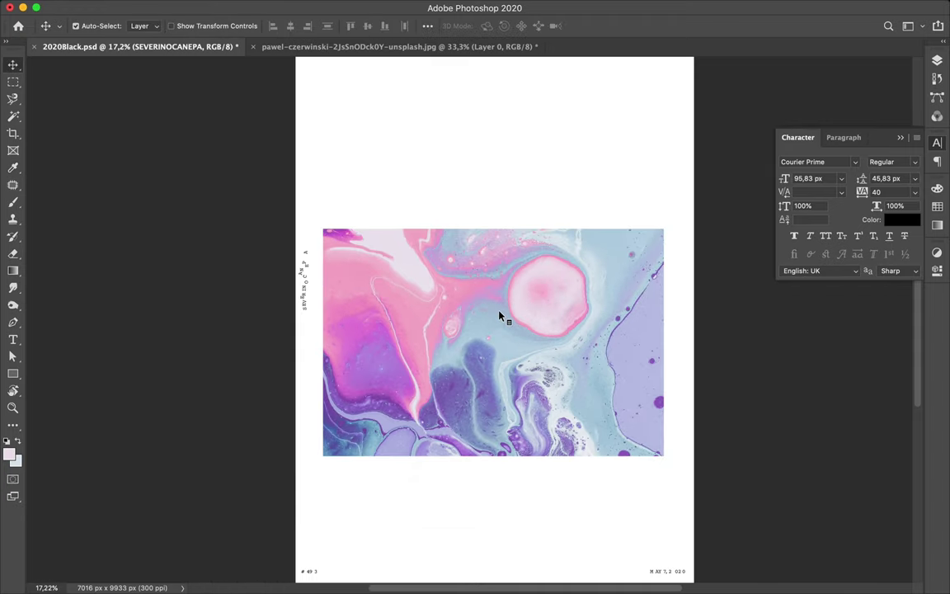
key(ctrl+t)
mouse_move(323, 216)
mouse_down()
mouse_move(468, 447)
mouse_move(435, 433)
mouse_move(491, 364)
mouse_up()
scroll(492, 364, up, 2)
click(937, 61)
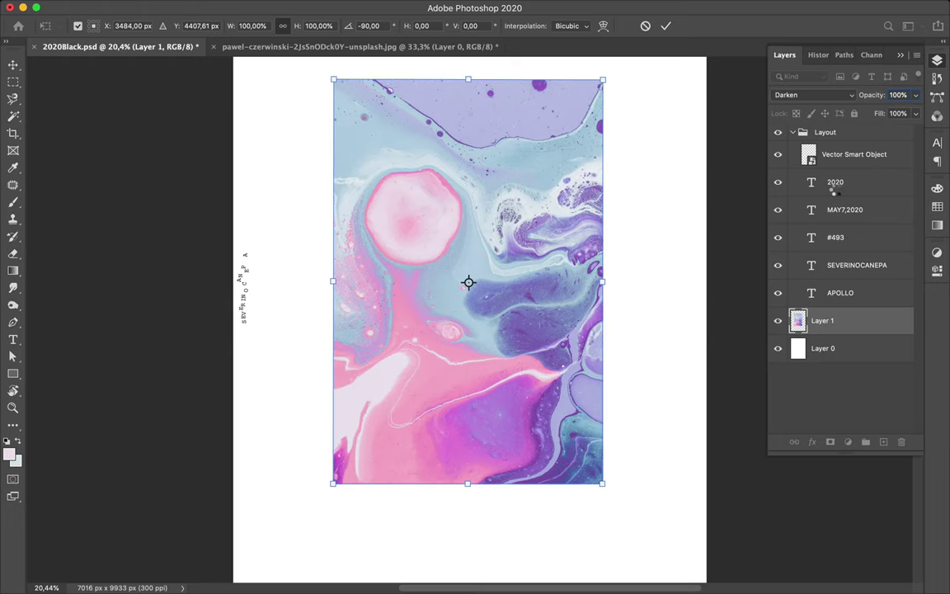
key(Return)
Step: Recolour the APOLLO text dark blue and select the Vector Smart Object layer
key(alt+])
click(937, 143)
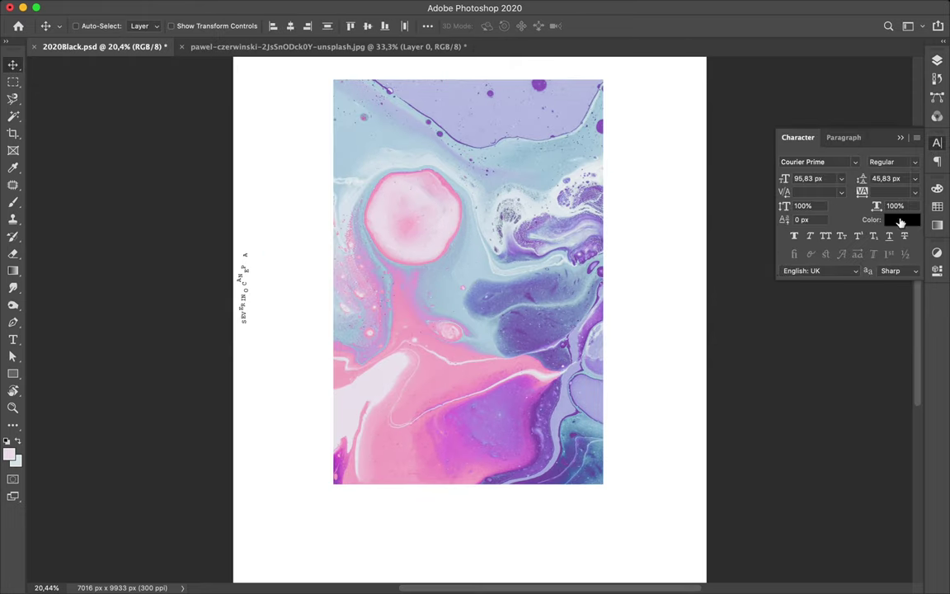
click(901, 222)
click(873, 264)
click(809, 321)
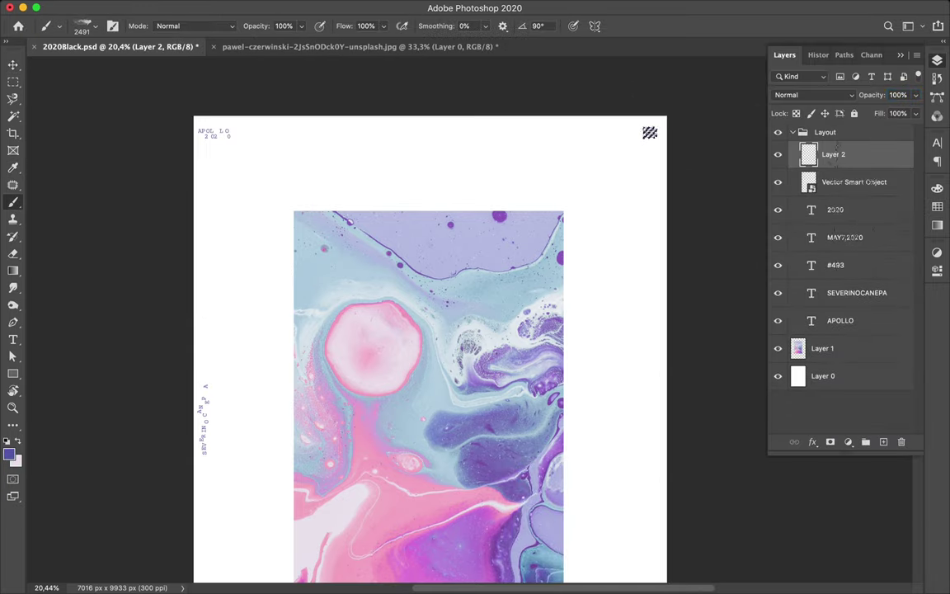
key(m)
click(849, 183)
Step: Delete the Vector Smart Object layer and select the bottom background layer
key(Delete)
scroll(592, 287, down, 3)
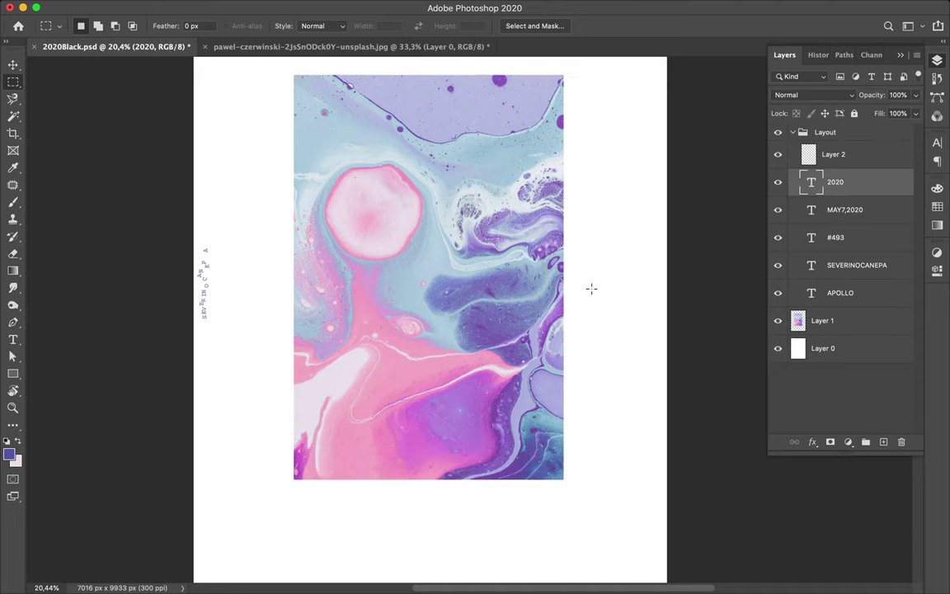
key(v)
click(462, 295)
scroll(476, 278, down, 2)
click(844, 346)
Step: Draw a pale pink rectangle and stretch it over the whole page
key(u)
scroll(267, 284, down, 1)
drag(303, 86, 638, 354)
drag(302, 560, 637, 353)
click(937, 142)
key(ctrl+z)
key(v)
key(ctrl+t)
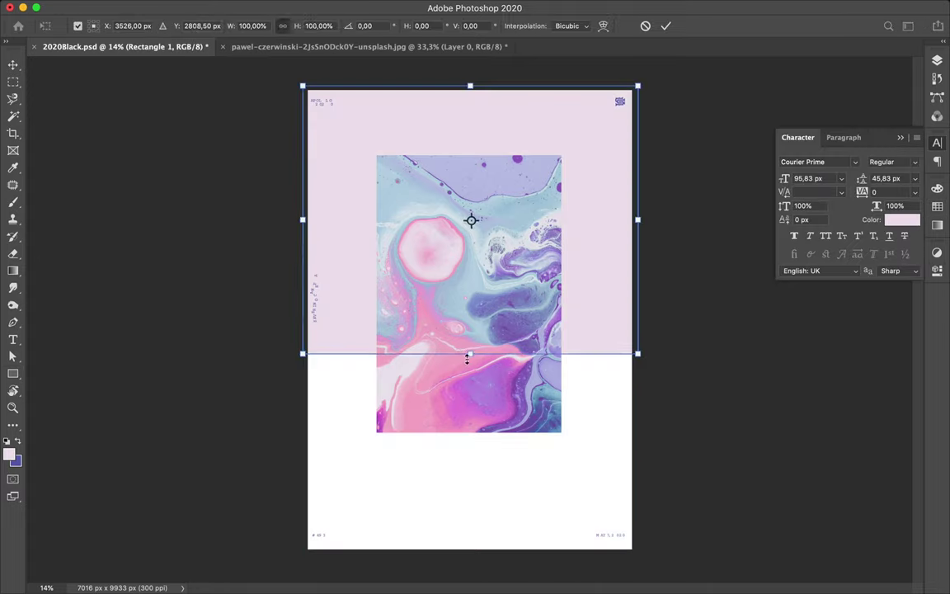
drag(469, 354, 470, 553)
key(Return)
Step: Draw a light blue rectangle as a strip left of the marble image
key(m)
click(937, 206)
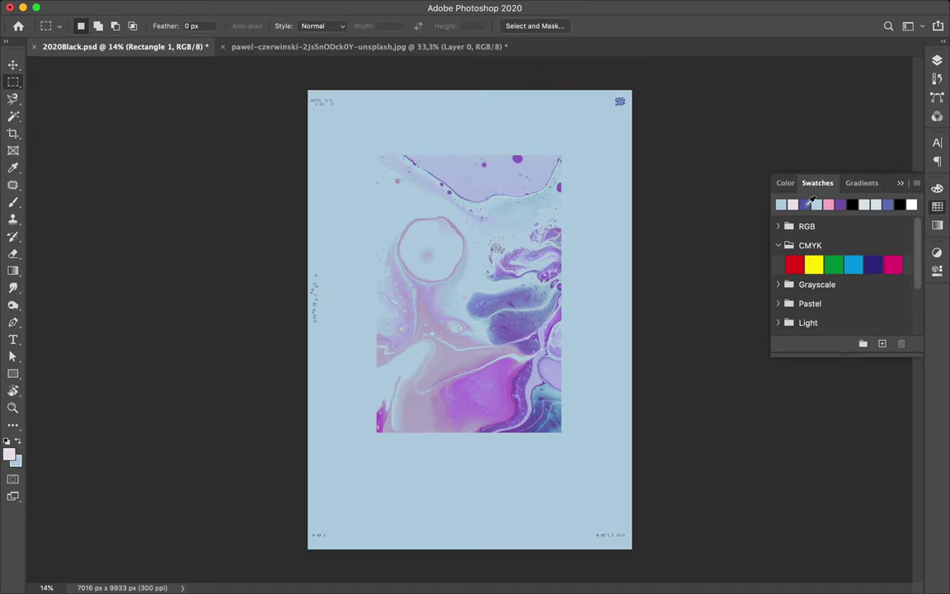
click(937, 60)
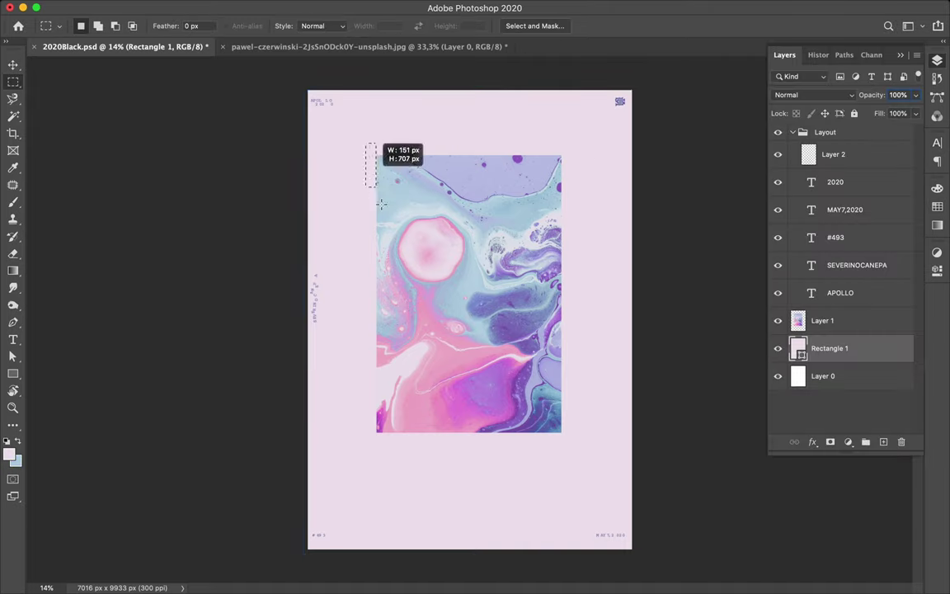
key(u)
drag(359, 136, 476, 451)
key(a)
click(196, 26)
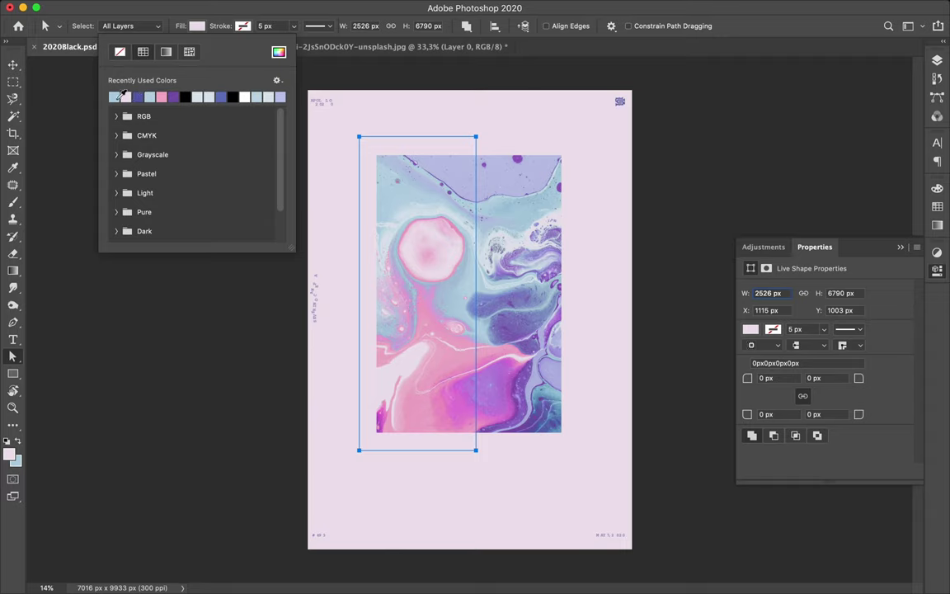
click(117, 97)
Step: Position the light blue rectangle behind the image's left side and duplicate the marbled layer
key(v)
mouse_move(438, 154)
mouse_down()
mouse_move(578, 232)
mouse_move(497, 360)
mouse_up()
click(937, 60)
key(super+j)
mouse_move(472, 470)
mouse_down()
mouse_move(366, 385)
mouse_move(386, 315)
mouse_up()
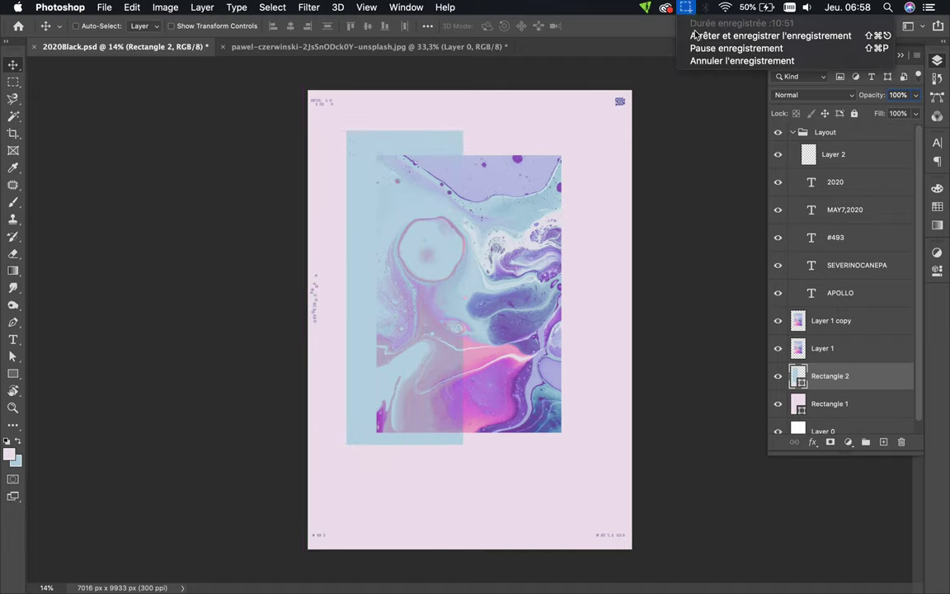
drag(537, 224, 424, 224)
Step: Gaussian-blur a copy of the marbled image and add a Linear Burn duplicate
click(822, 320)
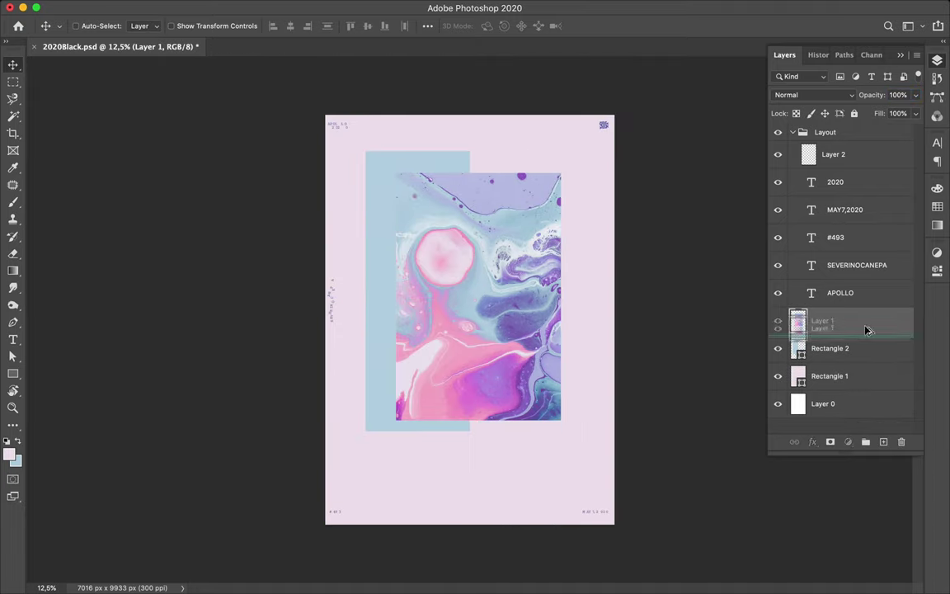
key(super+j)
click(309, 7)
click(549, 213)
click(747, 151)
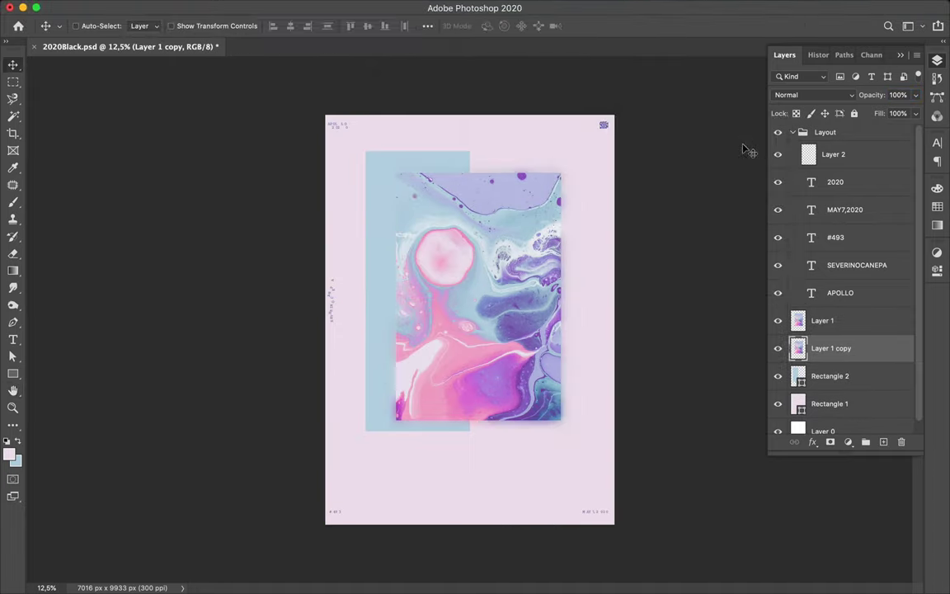
key(super+j)
click(815, 94)
click(806, 151)
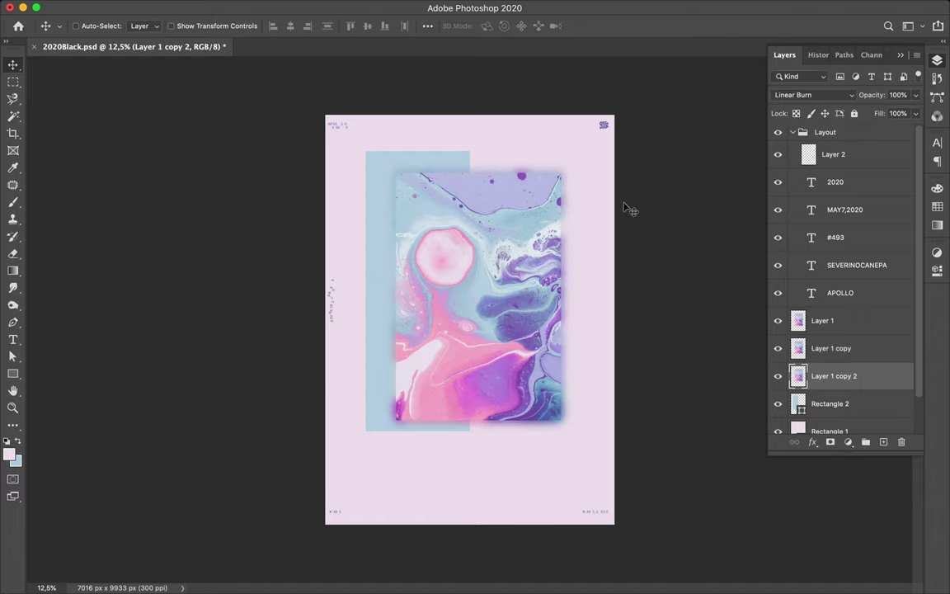
drag(380, 165, 379, 171)
Step: Copy a square around the pink circle to a new layer and move it up-left
click(492, 263)
key(m)
drag(405, 225, 535, 301)
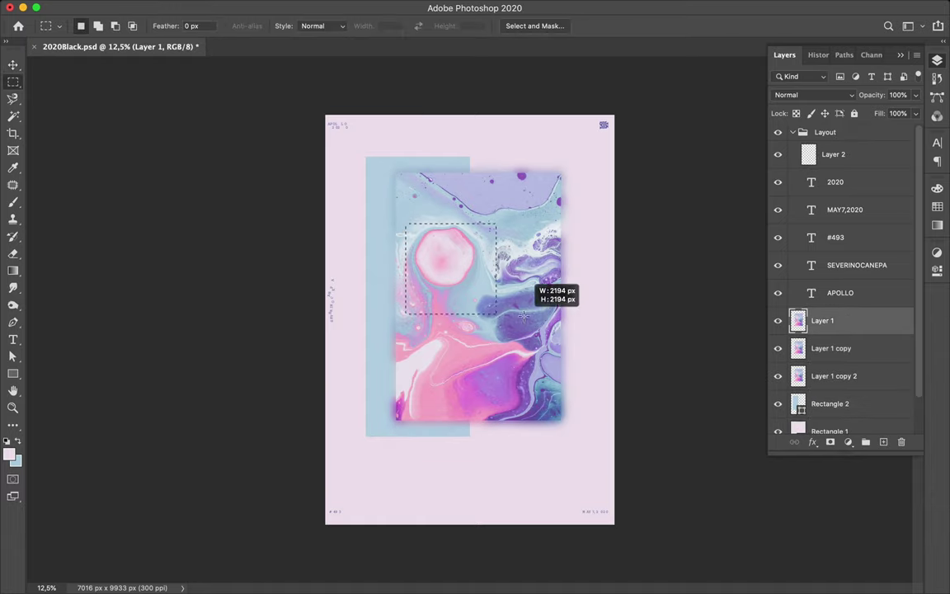
key(super+j)
key(v)
drag(495, 247, 435, 210)
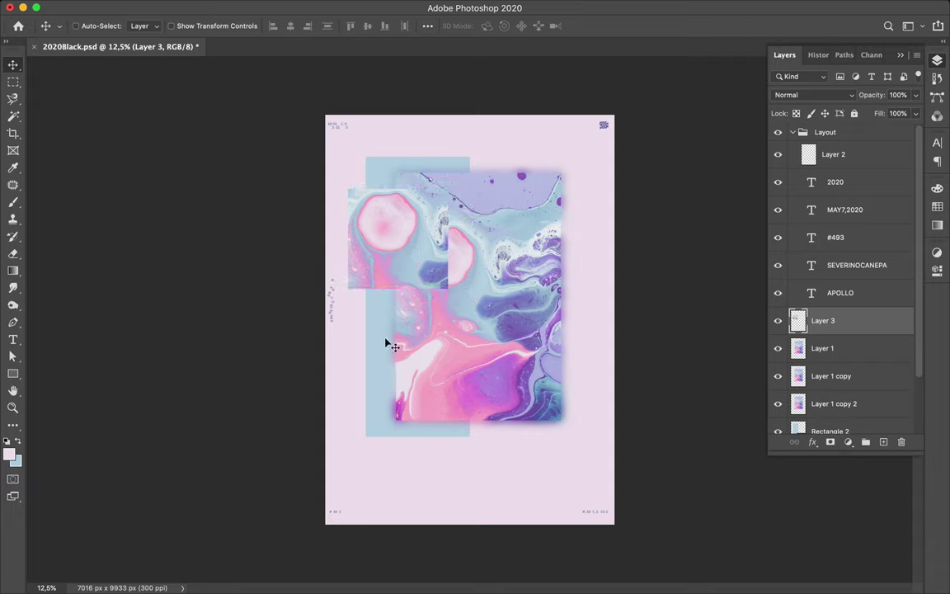
drag(366, 262, 375, 262)
Step: Add blurred copies of the square fragment, including a Linear Burn copy at 46% fill
click(838, 312)
key(super+j)
key(super+f)
key(super+j)
click(830, 99)
click(433, 233)
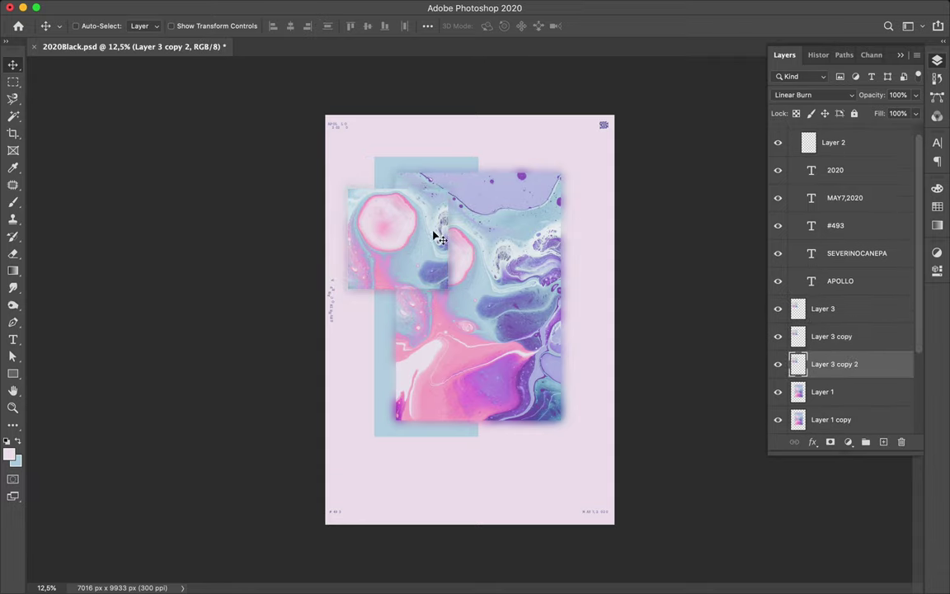
key(super+j)
click(825, 95)
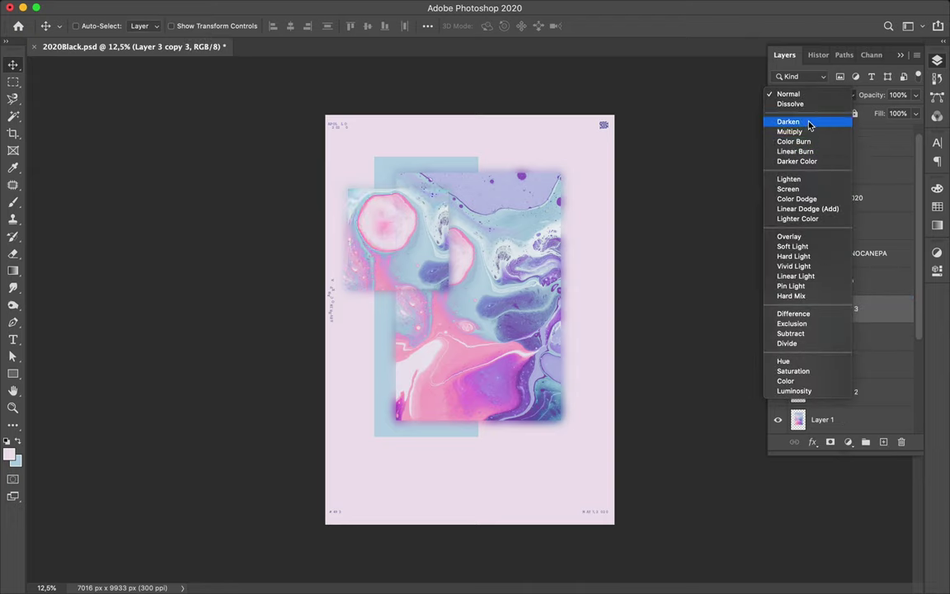
click(796, 151)
click(916, 113)
drag(916, 130, 881, 130)
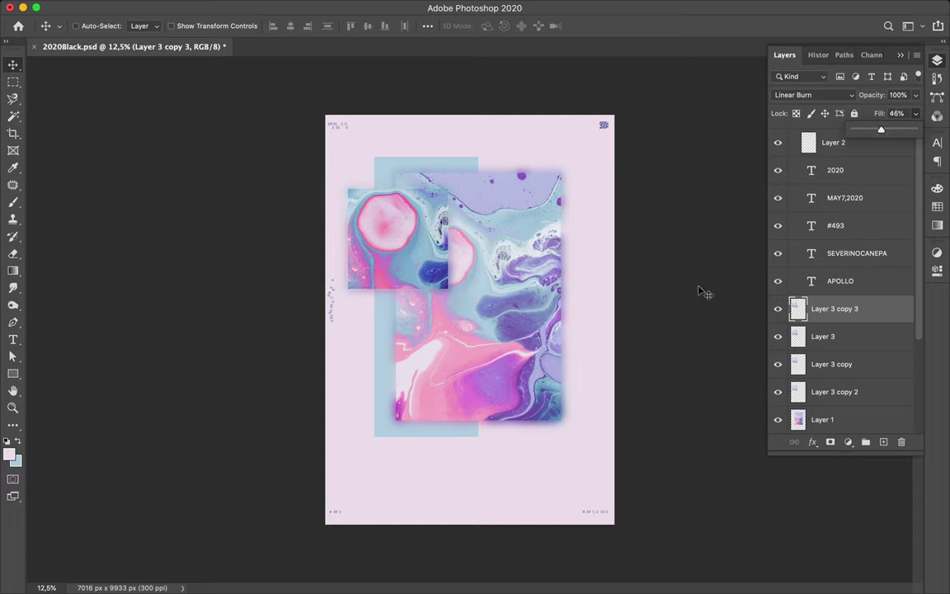
Step: Copy a tall narrow marble strip to a new layer and Gaussian-blur it
click(454, 235)
key(m)
mouse_move(491, 182)
mouse_down()
mouse_move(546, 339)
mouse_move(534, 355)
mouse_up()
key(ctrl+j)
key(v)
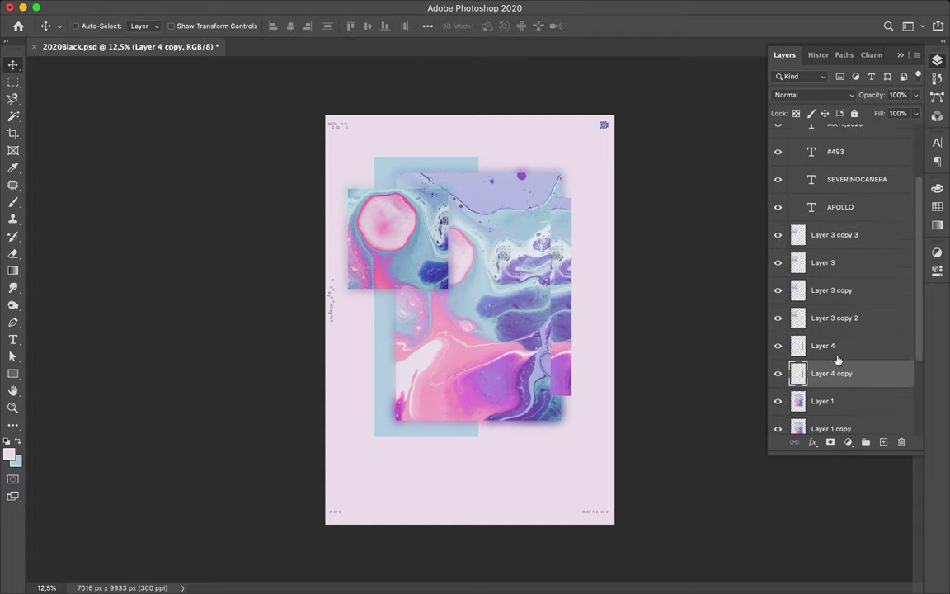
click(309, 7)
click(339, 23)
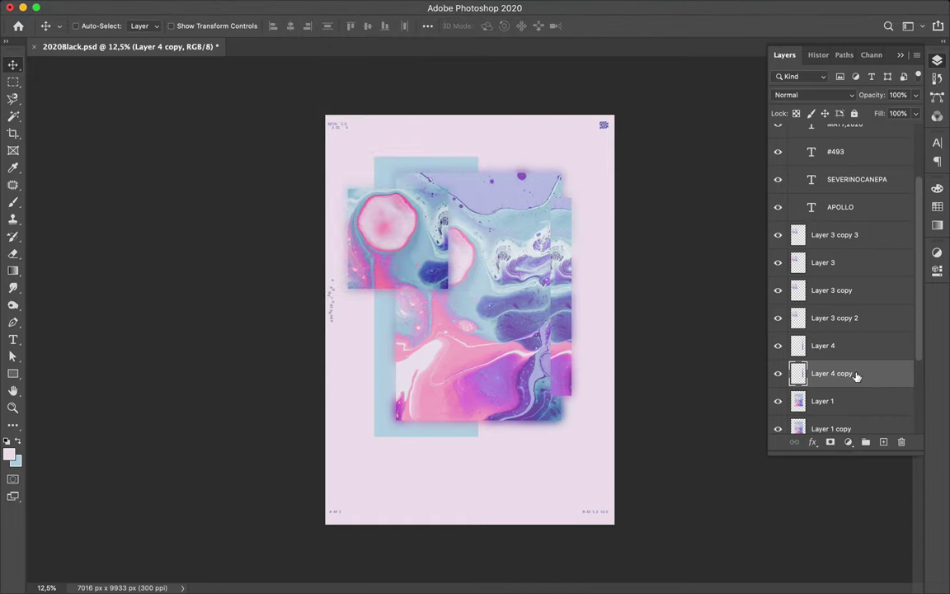
Step: Add Linear Burn and Overlay duplicates of the narrow strip
key(ctrl+j)
click(848, 95)
click(795, 150)
click(835, 350)
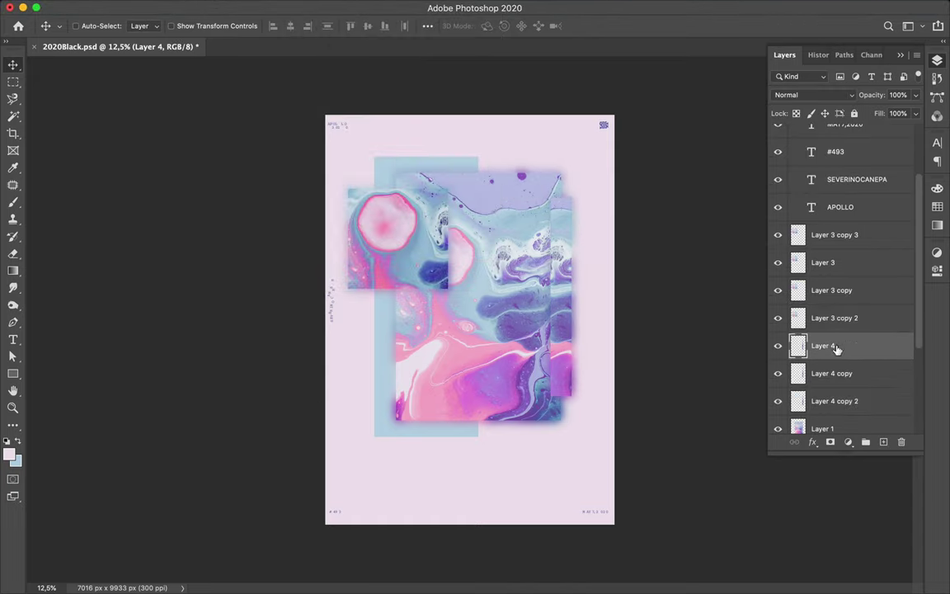
key(ctrl+j)
click(825, 95)
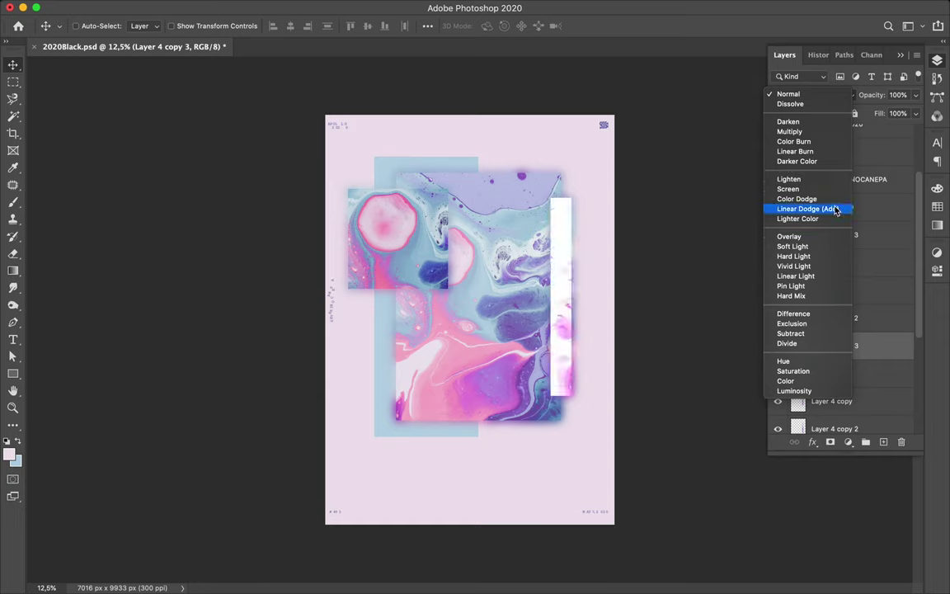
click(835, 238)
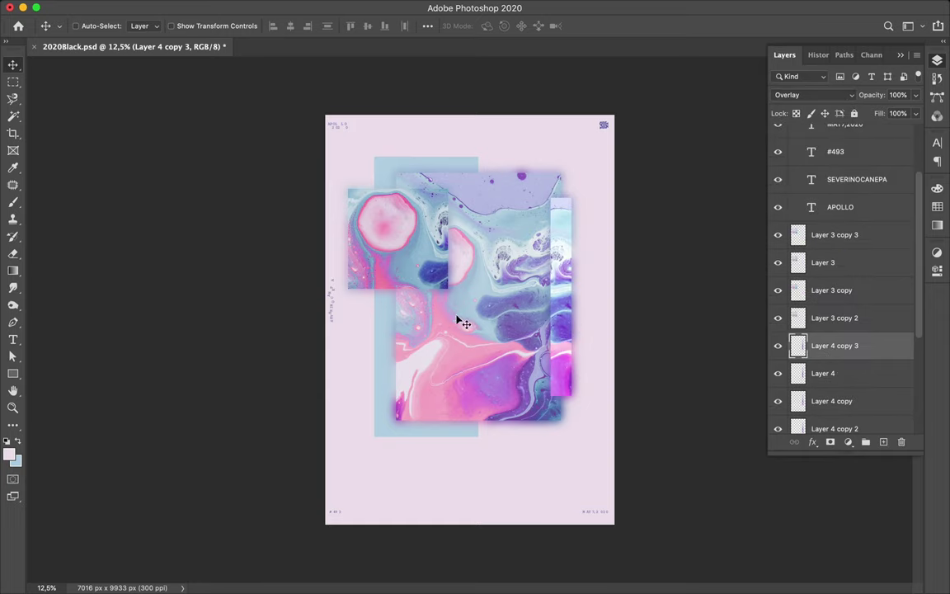
Step: Copy a wide band of marble and move it to the poster's top
key(alt+comma)
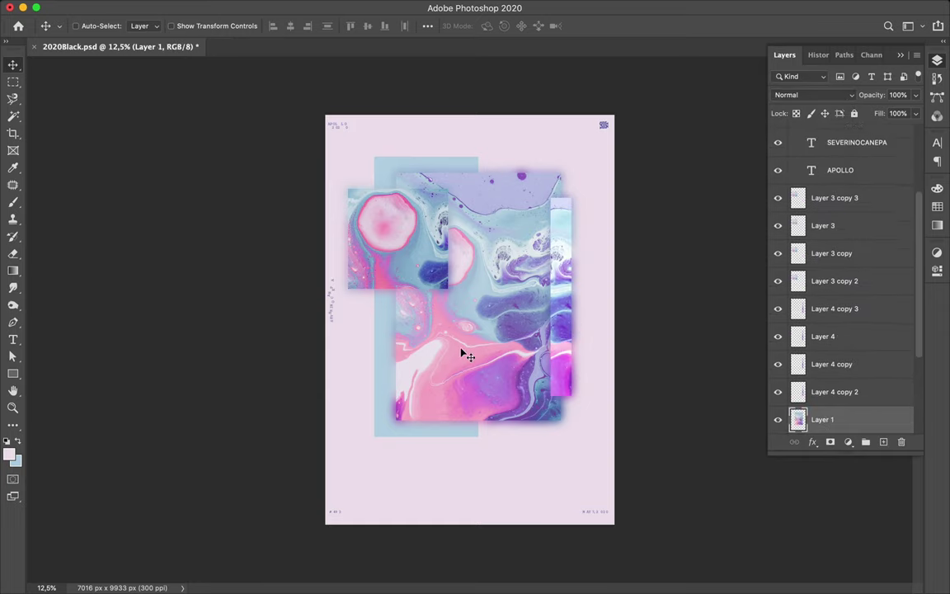
key(m)
drag(464, 317, 576, 431)
key(v)
drag(516, 387, 497, 371)
key(m)
mouse_move(393, 148)
mouse_down()
mouse_move(573, 195)
mouse_move(502, 121)
mouse_move(477, 145)
mouse_up()
key(ctrl+j)
key(v)
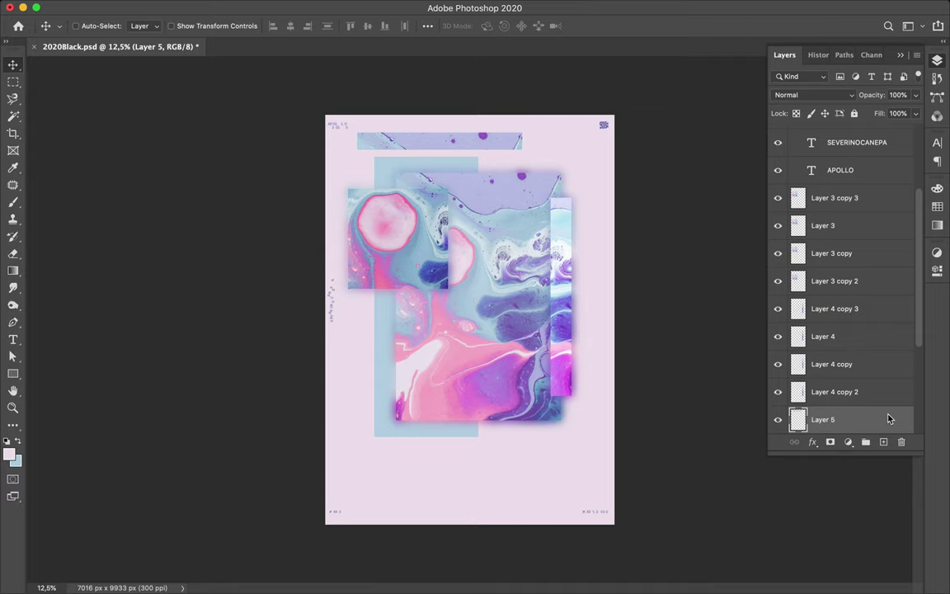
Step: Blur the top strip, add a Linear Burn copy, group the three layers, and nudge up
key(ctrl+j)
click(309, 6)
click(319, 20)
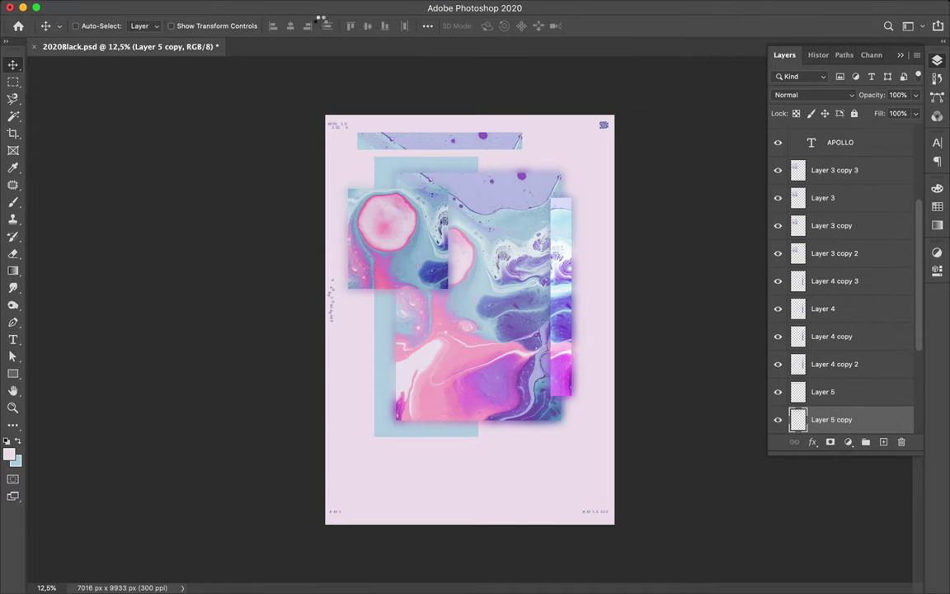
key(ctrl+j)
click(812, 95)
click(835, 132)
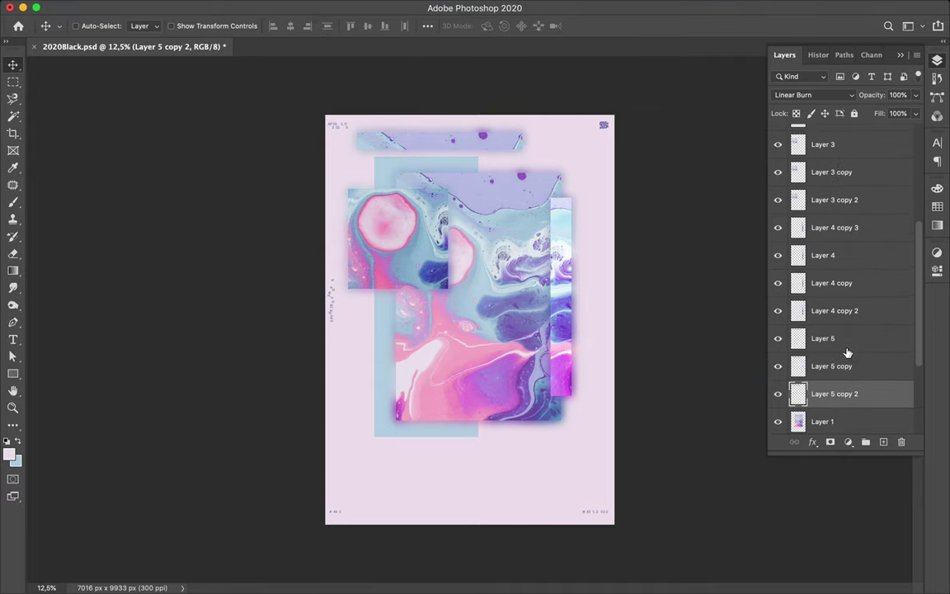
shift+click(791, 340)
click(866, 443)
drag(441, 153, 443, 129)
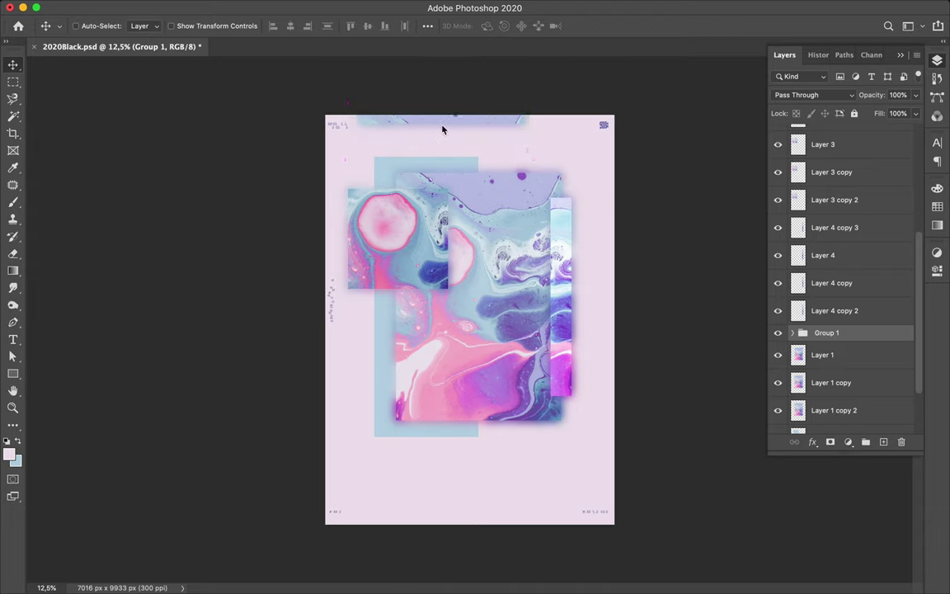
Step: Free Transform the blue rectangle to stretch it further down the poster
click(462, 238)
scroll(848, 215, up, 2)
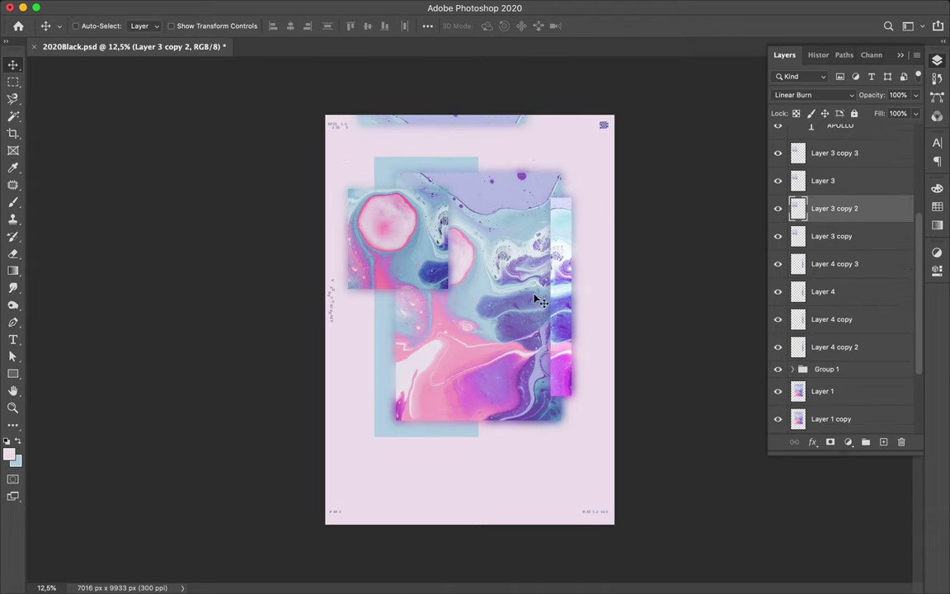
click(382, 367)
key(m)
key(u)
drag(518, 250, 585, 370)
key(v)
key(ctrl+t)
drag(426, 434, 426, 464)
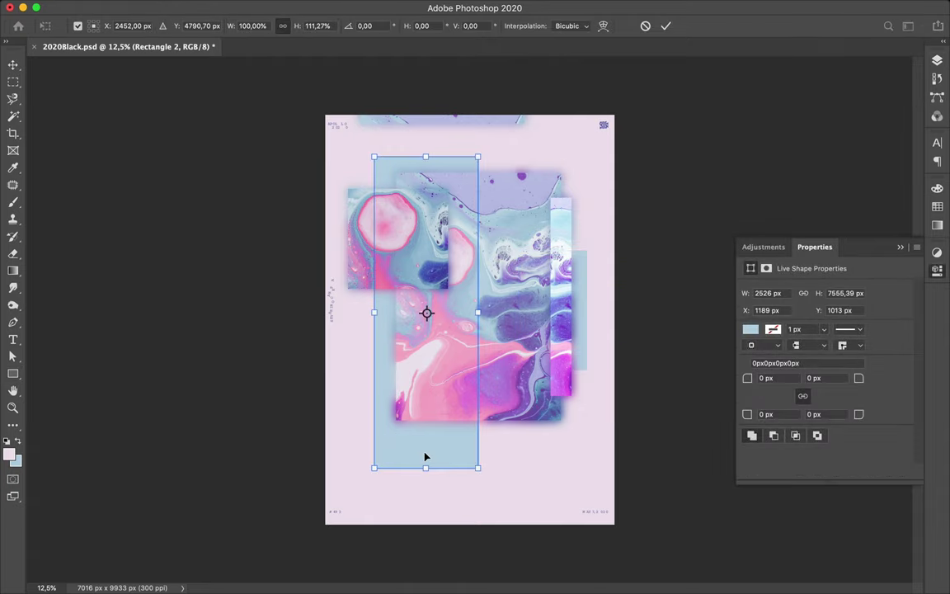
key(Return)
Step: Duplicate the #493 text, move the copy up, and enlarge it
drag(339, 513, 442, 488)
key(ctrl+t)
mouse_move(523, 486)
mouse_down()
mouse_move(512, 410)
mouse_move(558, 429)
mouse_up()
Step: Set the copied text's font to Zeitung Mono Pro Light
key(Return)
double_click(505, 456)
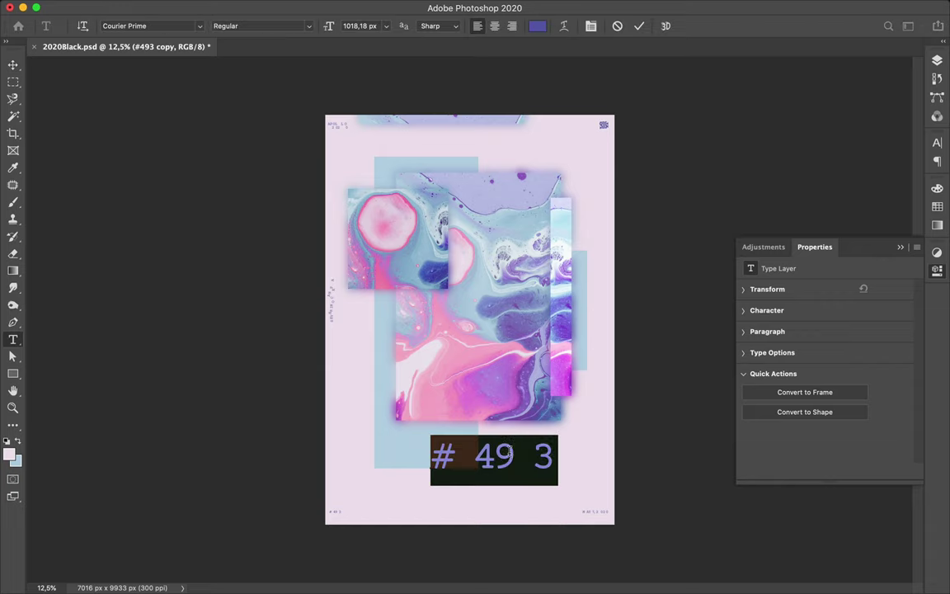
click(937, 141)
click(857, 162)
click(737, 180)
click(726, 239)
key(Down)
key(Down)
key(Down)
key(Down)
key(Down)
key(Down)
click(708, 465)
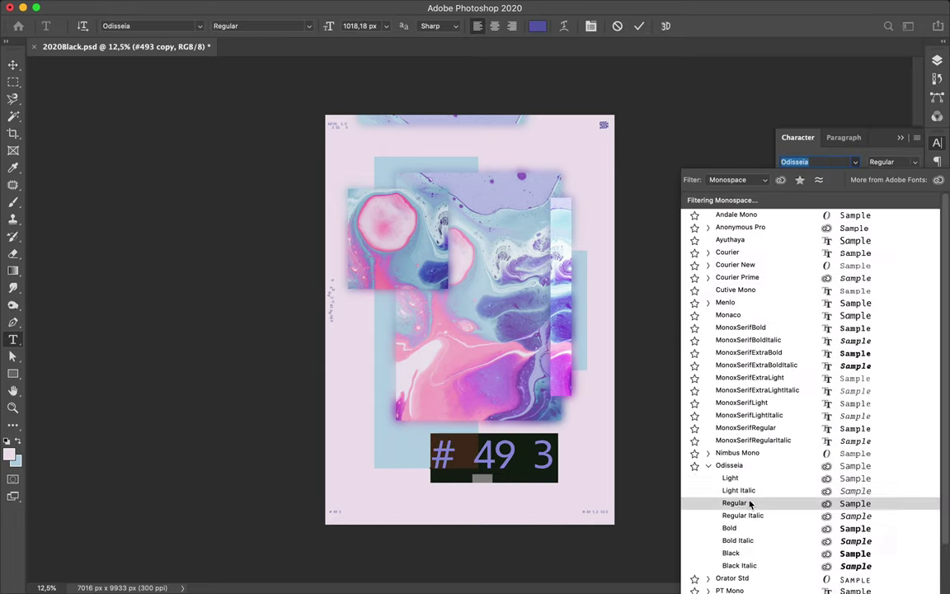
scroll(693, 495, down, 2)
click(708, 586)
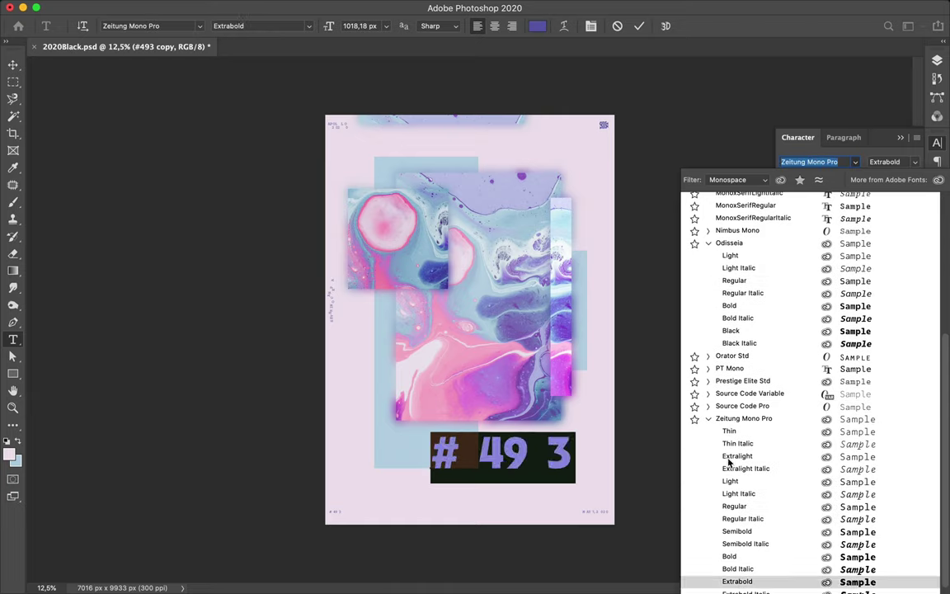
click(732, 483)
Step: Type the HAPPINESS title and move it into the poster's upper middle
text(HAPPYN)
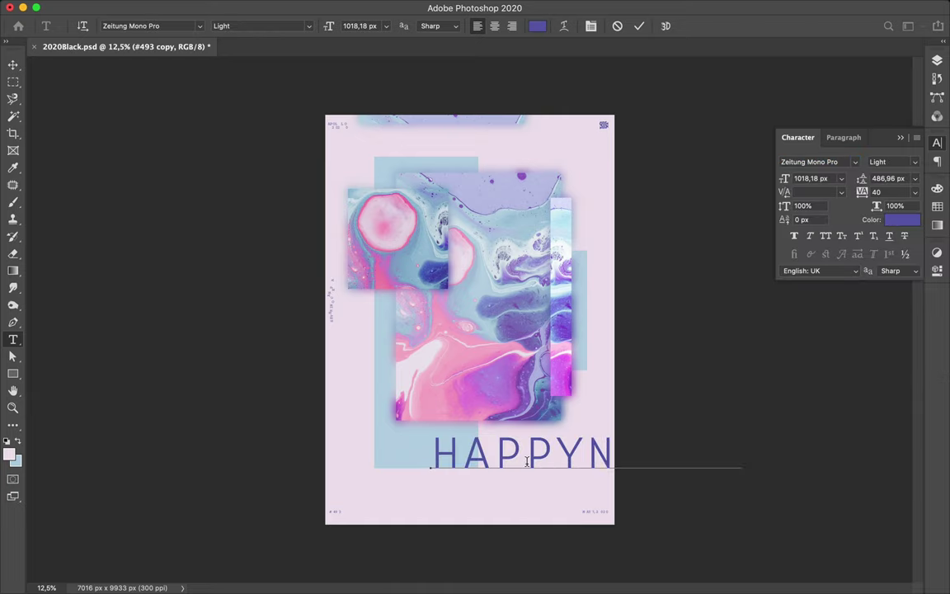
key(ctrl+Return)
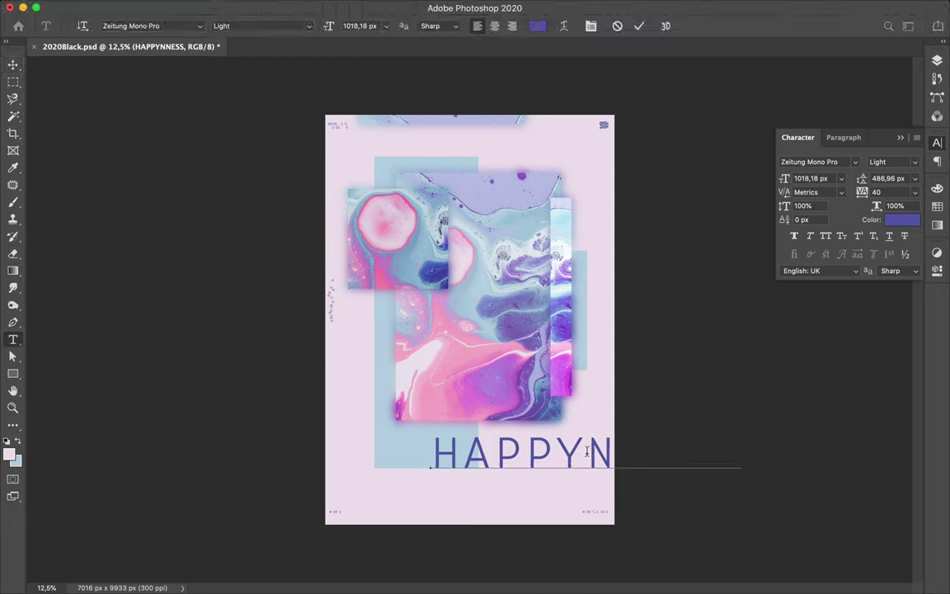
drag(608, 449, 509, 220)
key(ctrl+Return)
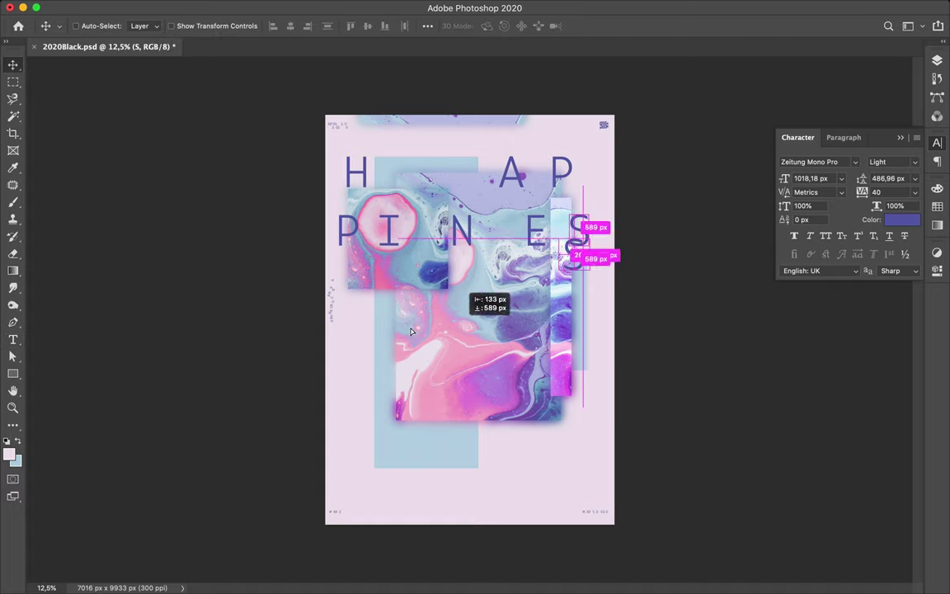
Step: Arrange the letters into staggered rows HAP, PIN, ESS, with A right, N left, S paired
drag(369, 334, 366, 334)
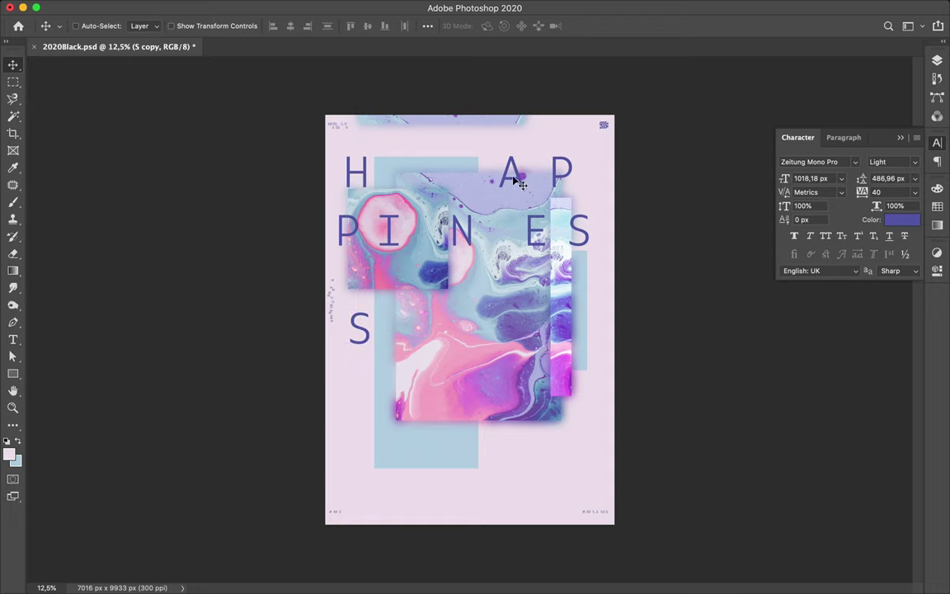
mouse_move(470, 237)
mouse_down()
mouse_move(564, 235)
mouse_move(396, 332)
mouse_move(513, 333)
mouse_up()
drag(375, 334, 438, 334)
drag(352, 236, 392, 237)
drag(512, 335, 473, 335)
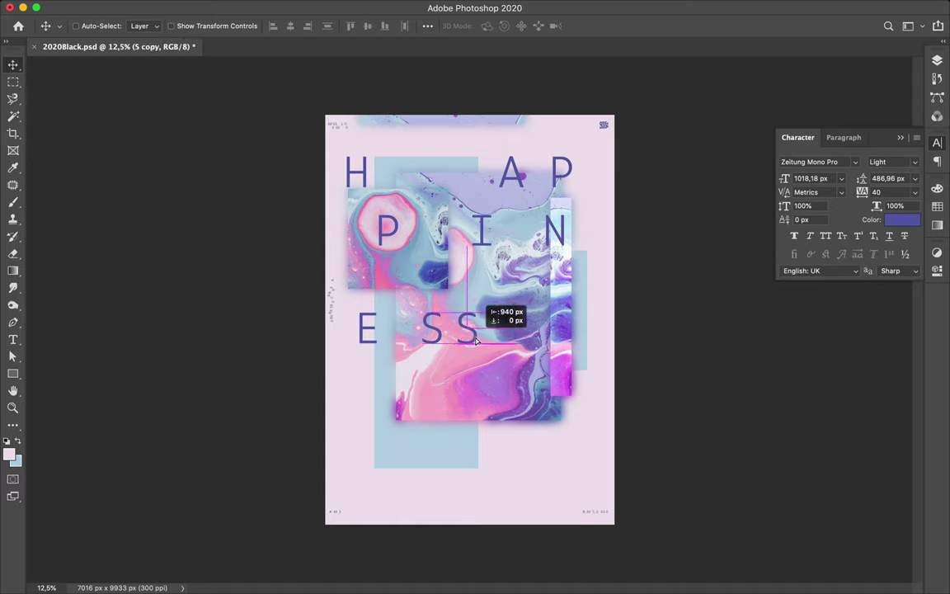
drag(343, 157, 351, 157)
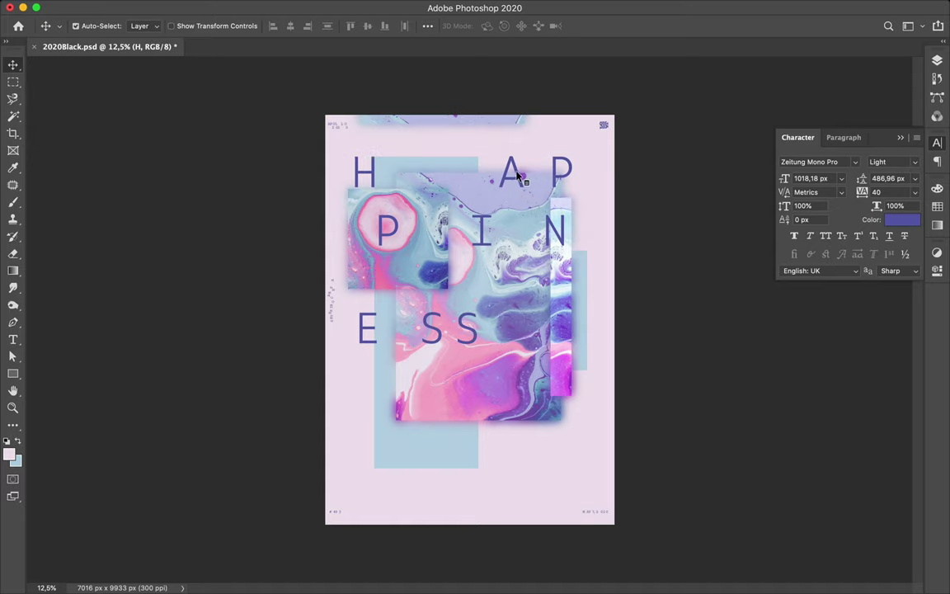
drag(491, 182, 517, 177)
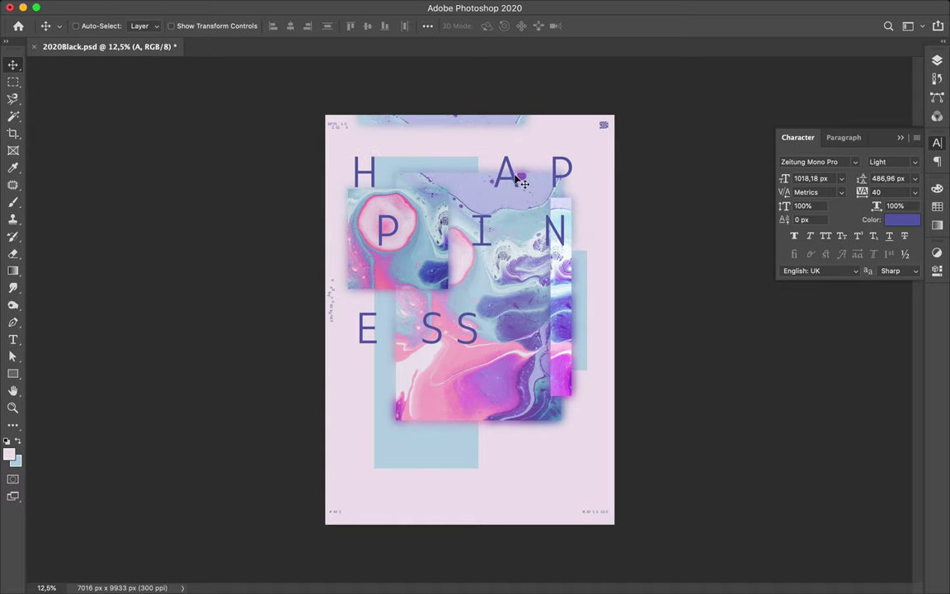
drag(566, 247, 543, 247)
drag(475, 332, 459, 332)
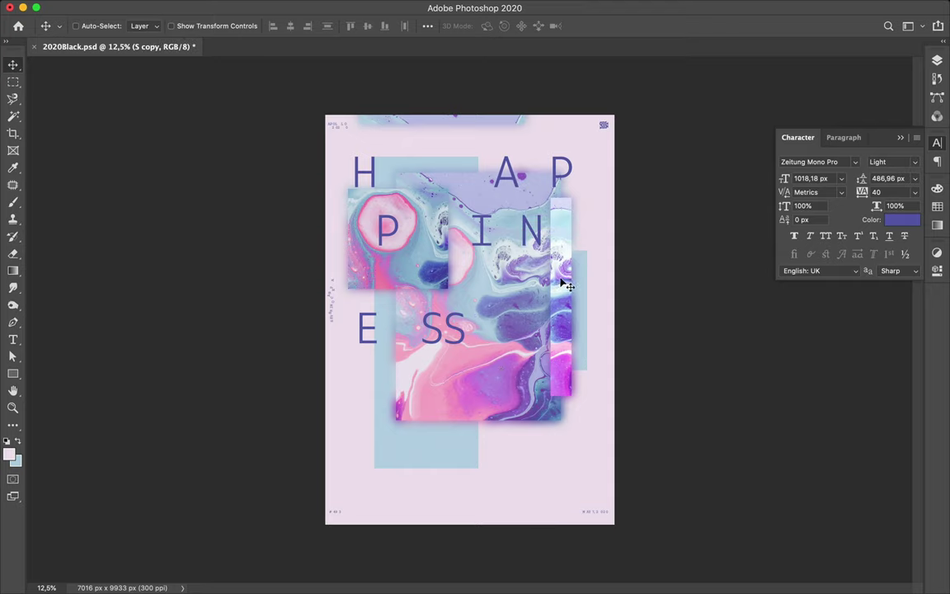
Step: Add a new empty layer above Rectangle 2, undoing an accidental group
click(446, 169)
key(b)
key(F7)
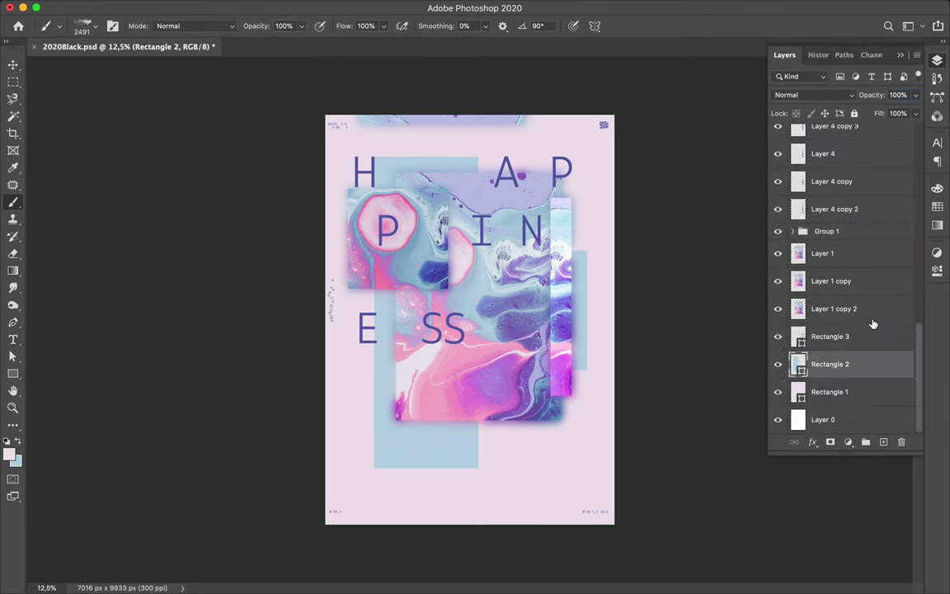
key(ctrl+g)
key(ctrl+shift+g)
key(ctrl+bracketright)
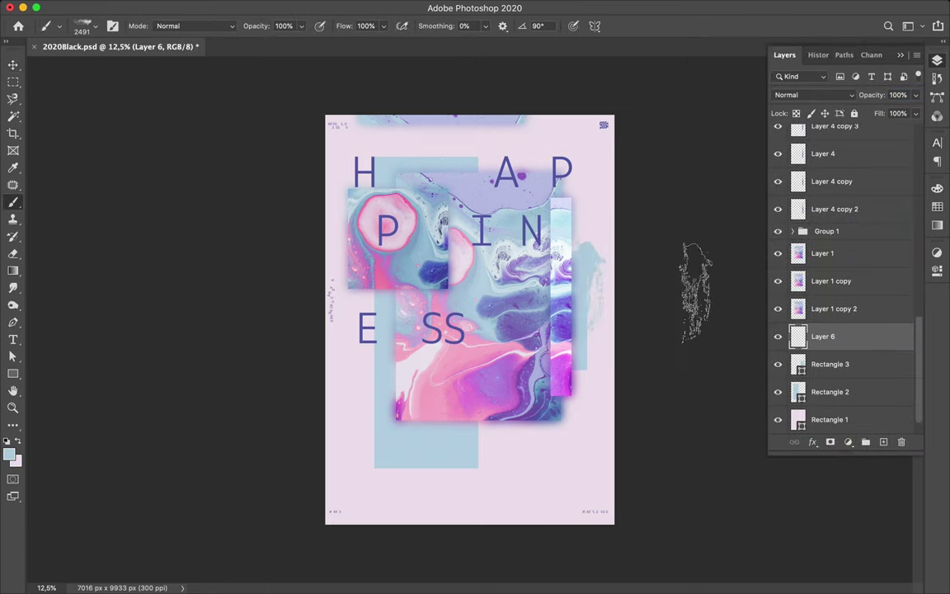
Step: Paint a light-blue grunge brush stroke beside the marbled fragments
click(87, 26)
double_click(105, 347)
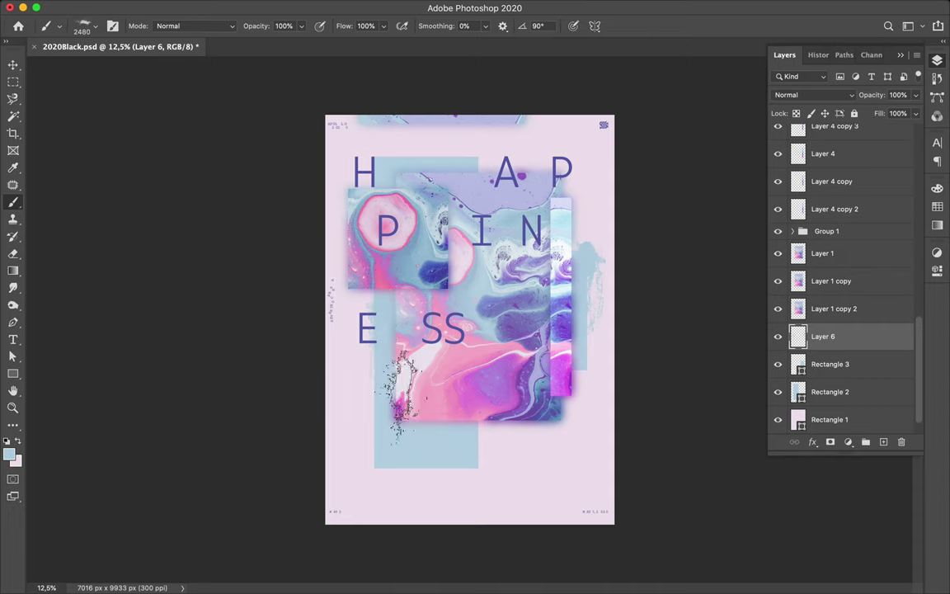
click(685, 7)
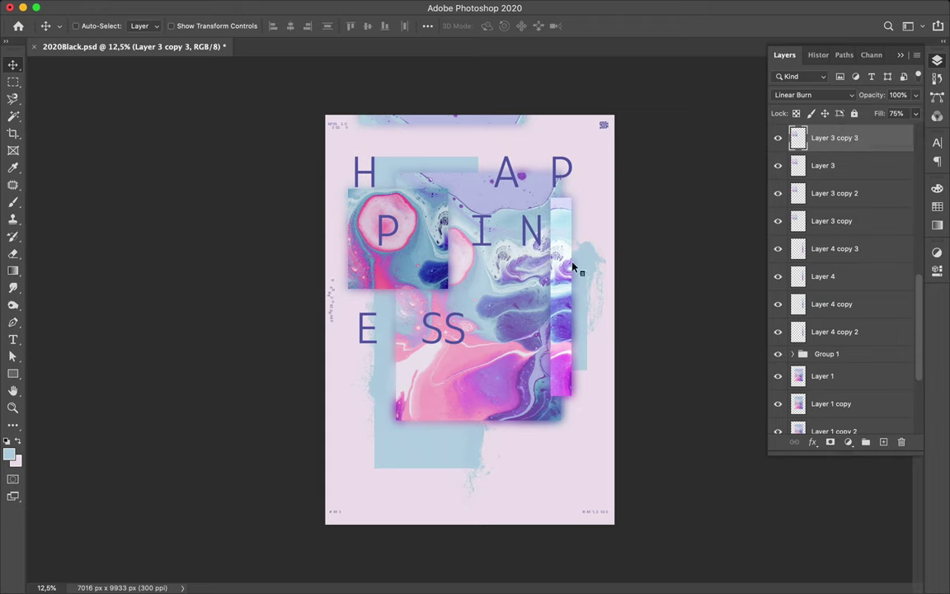
super+click(415, 337)
key(m)
click(14, 374)
click(7, 443)
Step: Draw a wide band and a tall bar as Overlay rectangles over the fragments
drag(426, 260, 540, 299)
click(812, 95)
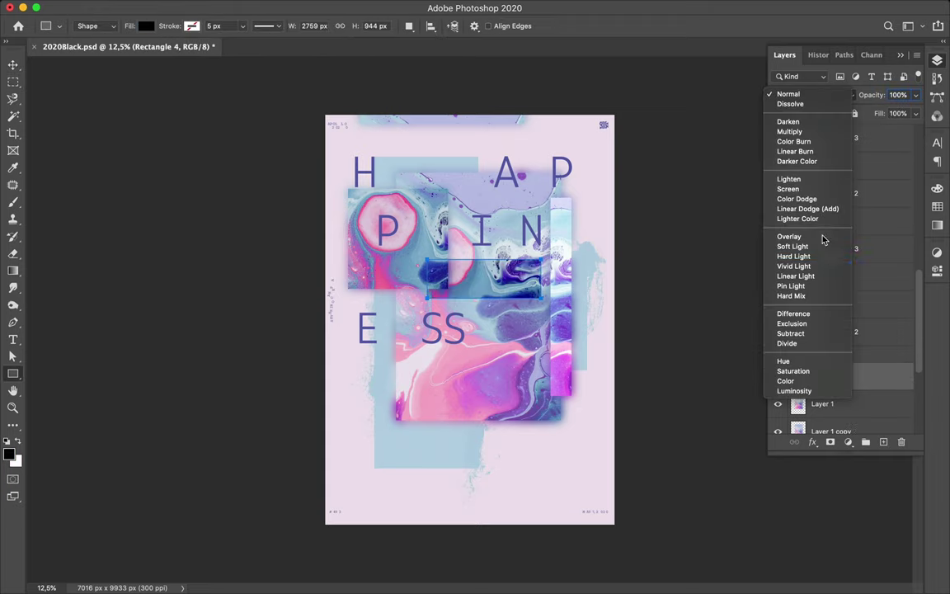
click(822, 239)
drag(344, 323, 376, 404)
click(813, 95)
click(789, 236)
key(v)
mouse_move(439, 387)
mouse_down()
mouse_move(421, 386)
mouse_move(521, 387)
mouse_up()
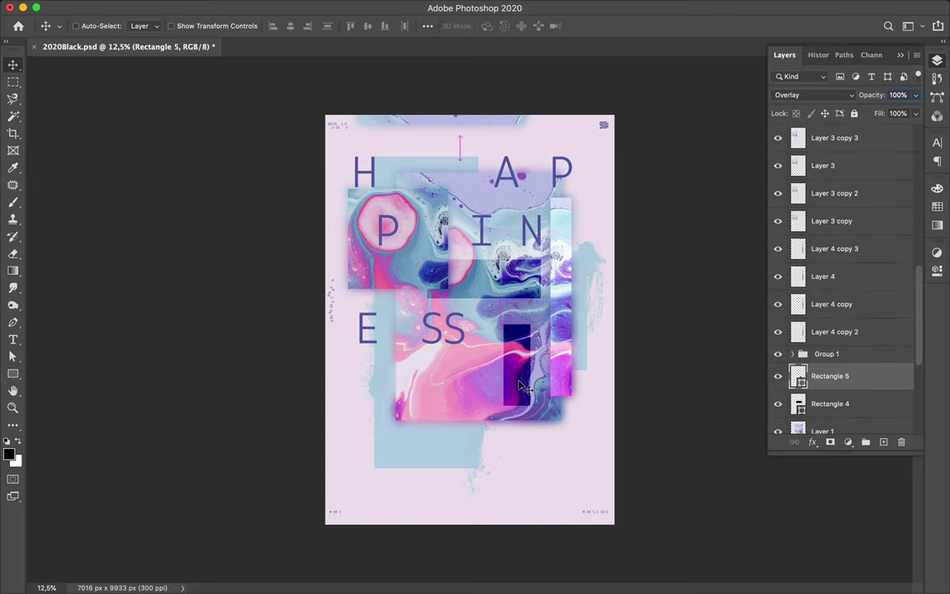
Step: Enlarge and reposition the Rectangle 4 band, then select a strip of Layer 1
click(829, 404)
key(ctrl+t)
drag(426, 298, 401, 305)
drag(504, 284, 493, 303)
key(Return)
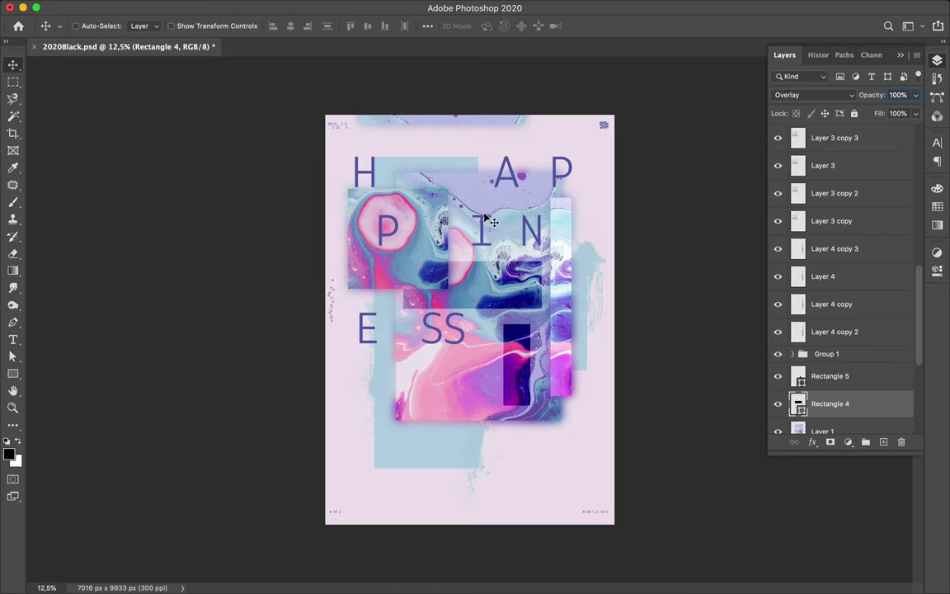
ctrl+click(487, 221)
key(m)
drag(388, 164, 455, 192)
Step: Copy the selected marble strip to a new layer, Layer 7
key(ctrl+j)
key(v)
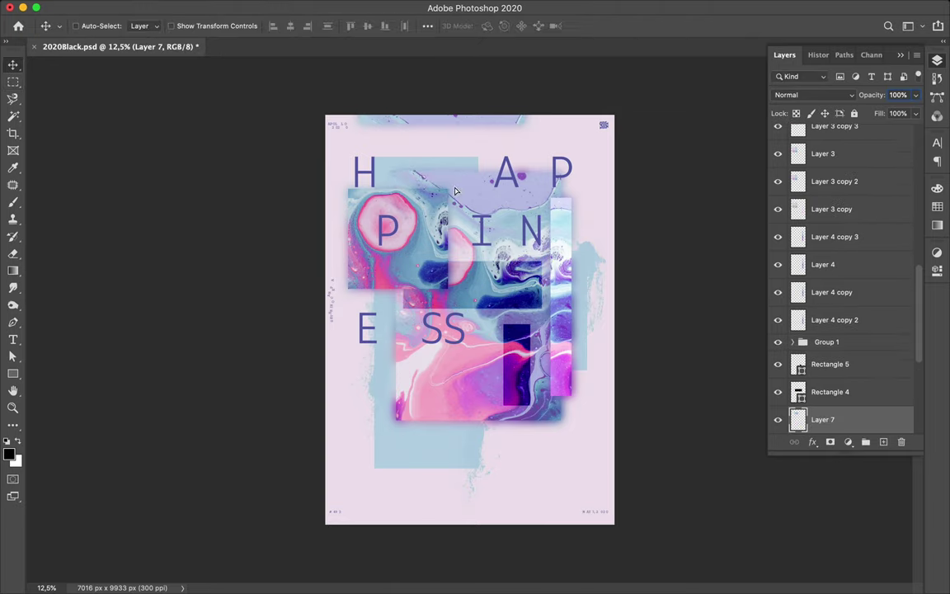
scroll(876, 420, down, 3)
drag(833, 301, 838, 373)
Step: Add a blurred Linear Burn copy and group the strip layers as Group 2 above Layer 1
key(ctrl+j)
click(305, 7)
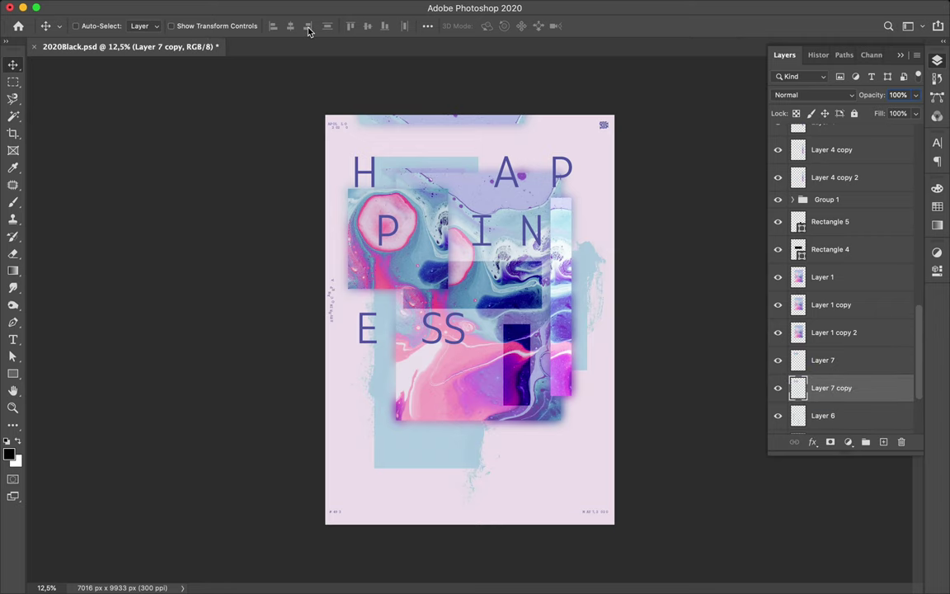
click(813, 95)
click(804, 138)
scroll(470, 185, up, 3)
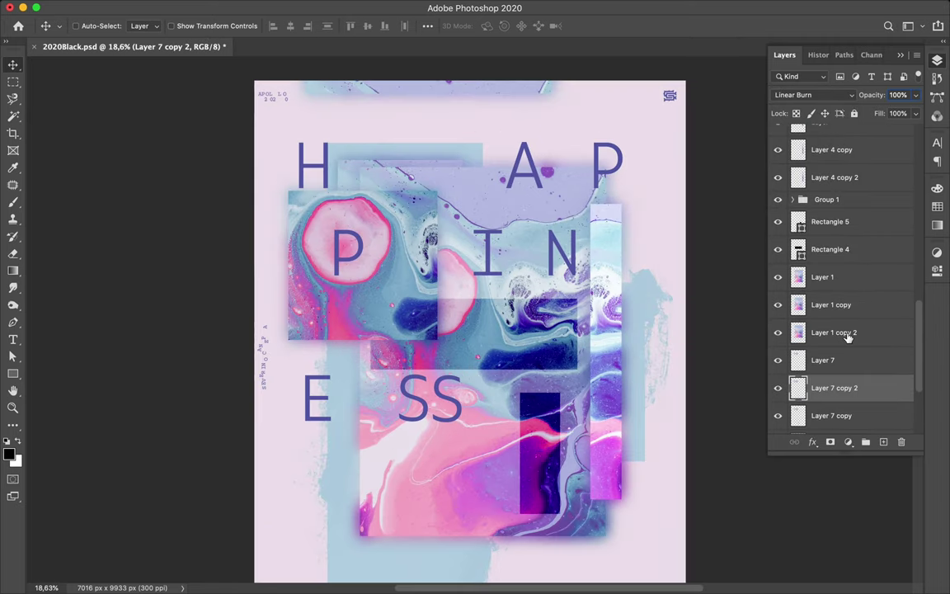
key(ctrl+g)
drag(828, 308, 825, 221)
scroll(452, 180, up, 1)
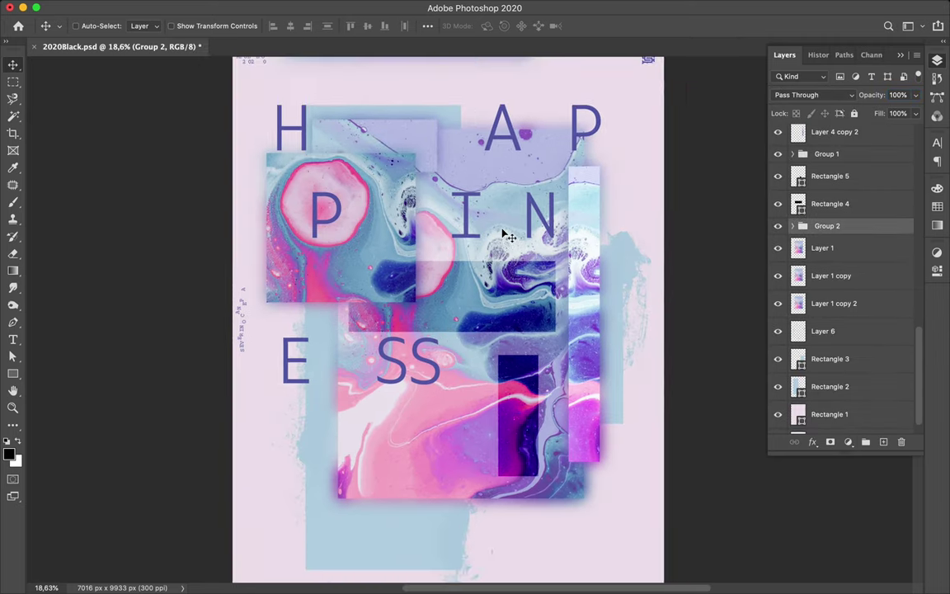
scroll(503, 237, down, 2)
scroll(502, 237, down, 1)
Step: Draw a tall white rectangle under the A and blend it in Soft Light
click(823, 247)
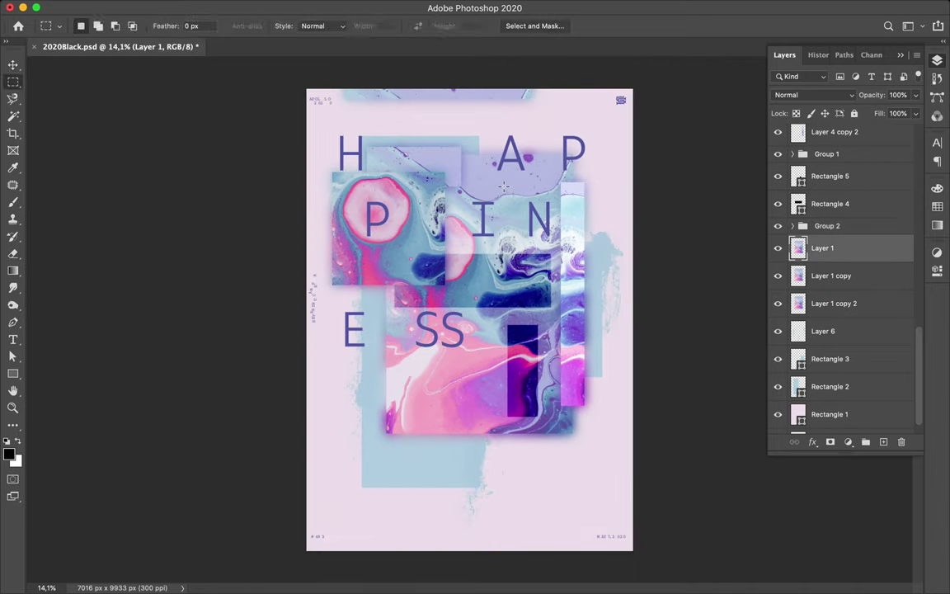
key(u)
drag(495, 169, 518, 245)
click(812, 95)
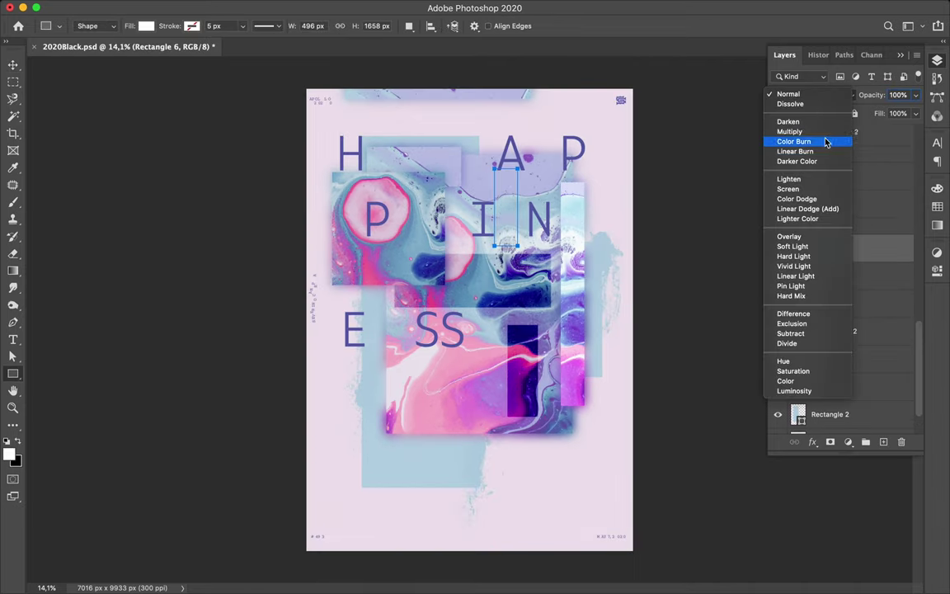
click(810, 248)
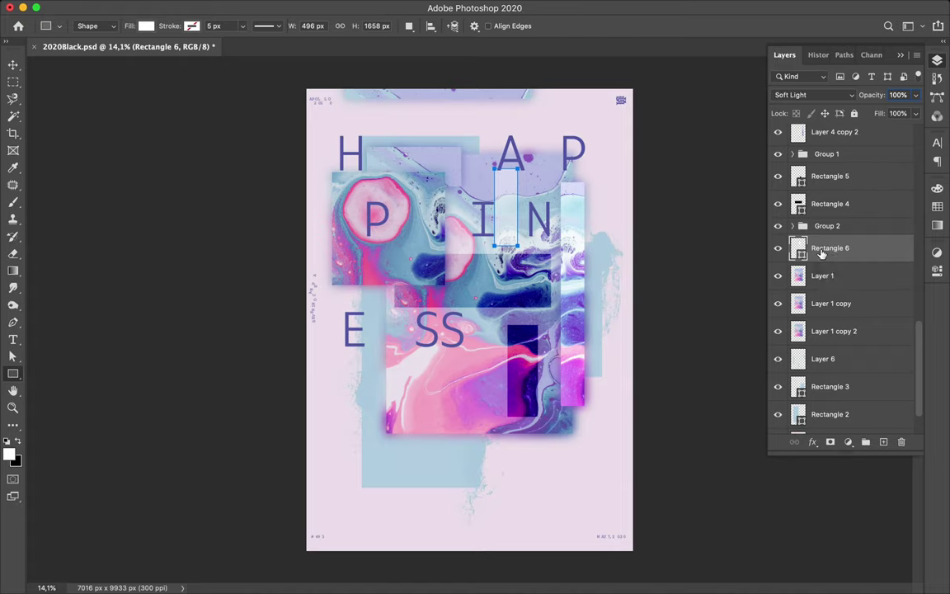
Step: Merge the white rectangle into pixel Layer 8 and reposition the block
key(v)
key(ctrl+e)
key(m)
drag(446, 147, 579, 230)
Step: Duplicate the white block, set it to Soft Light, and shift it into place
key(ctrl+j)
key(v)
click(821, 95)
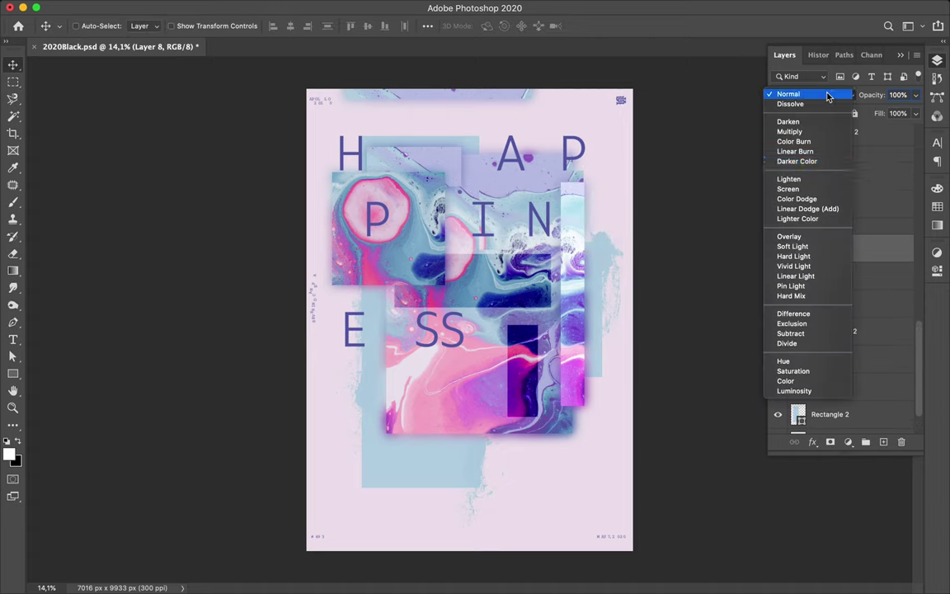
click(816, 247)
drag(530, 197, 521, 201)
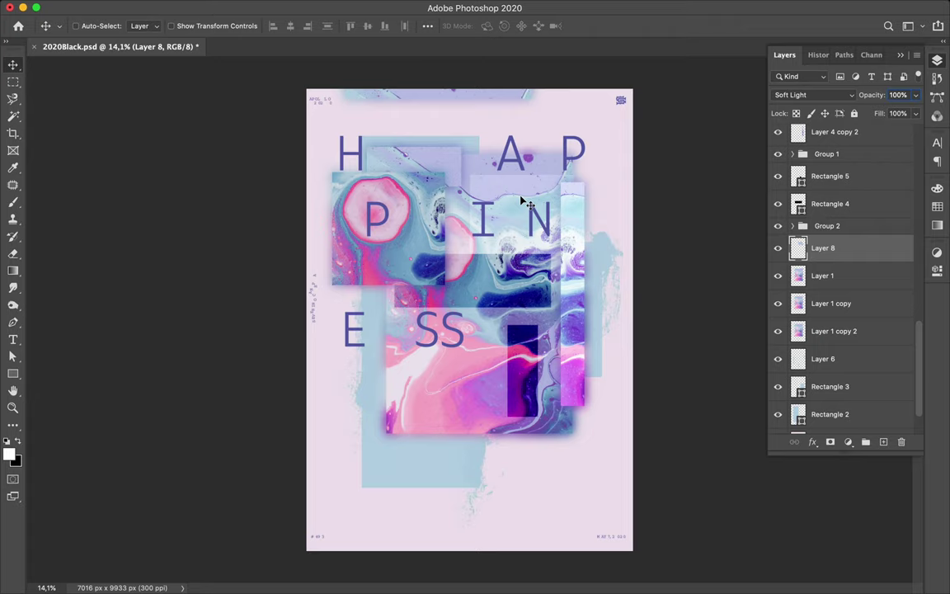
Step: Copy a tall slice of the right-hand fragment to a new layer and shift it right
click(577, 193)
key(m)
drag(569, 194, 601, 394)
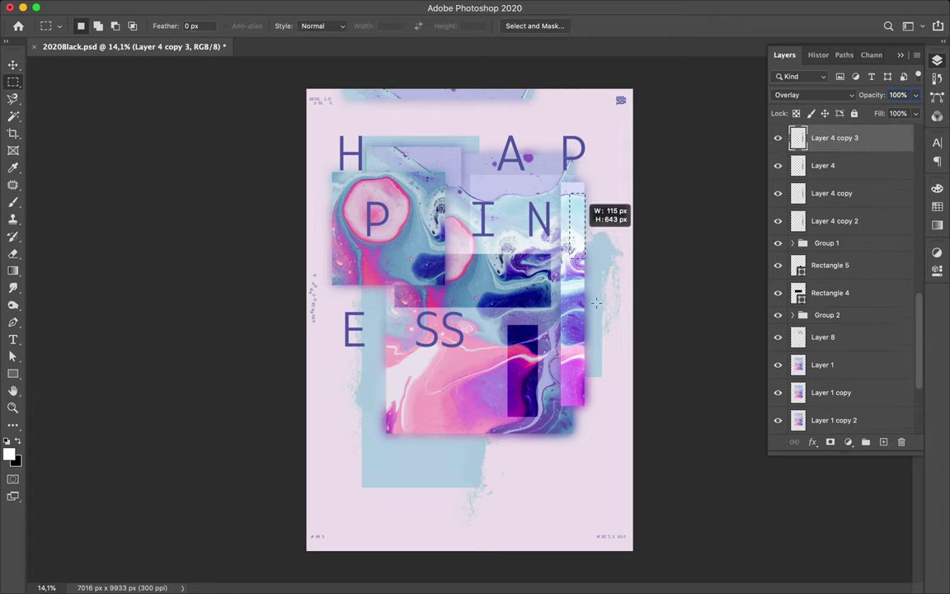
key(ctrl+j)
key(v)
drag(590, 314, 568, 313)
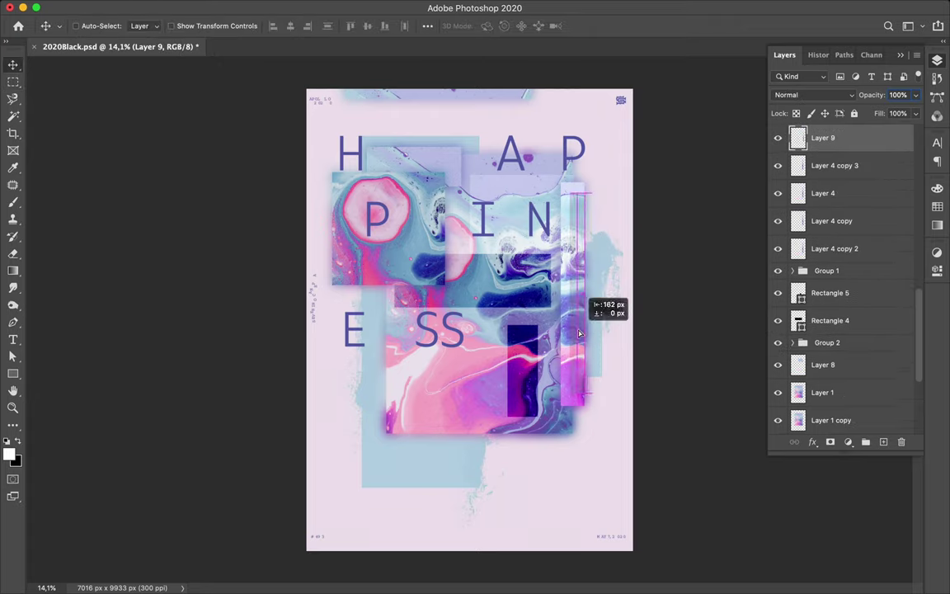
Step: Duplicate the slice again and set the newest copy to Linear Burn
click(311, 9)
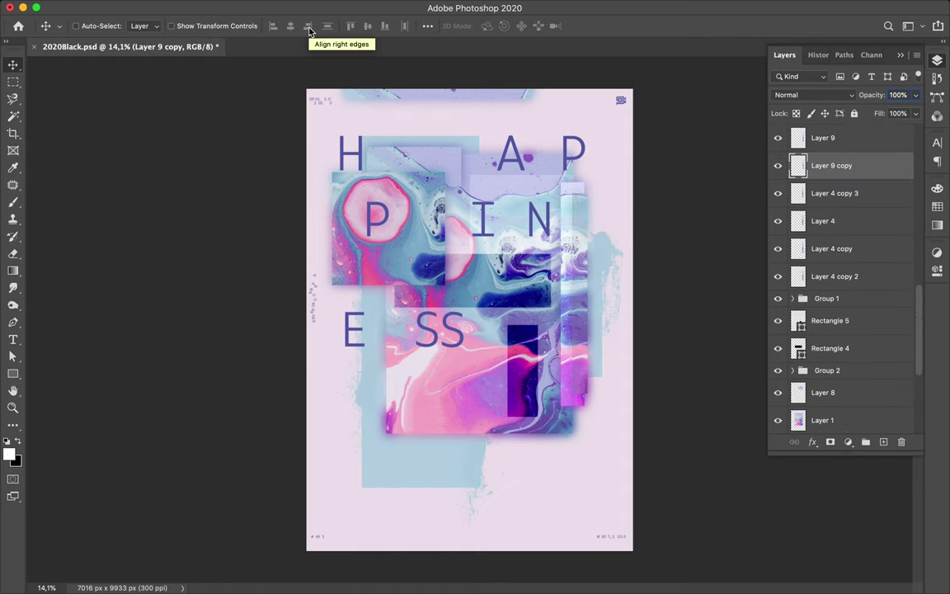
key(ctrl+j)
click(812, 95)
click(818, 155)
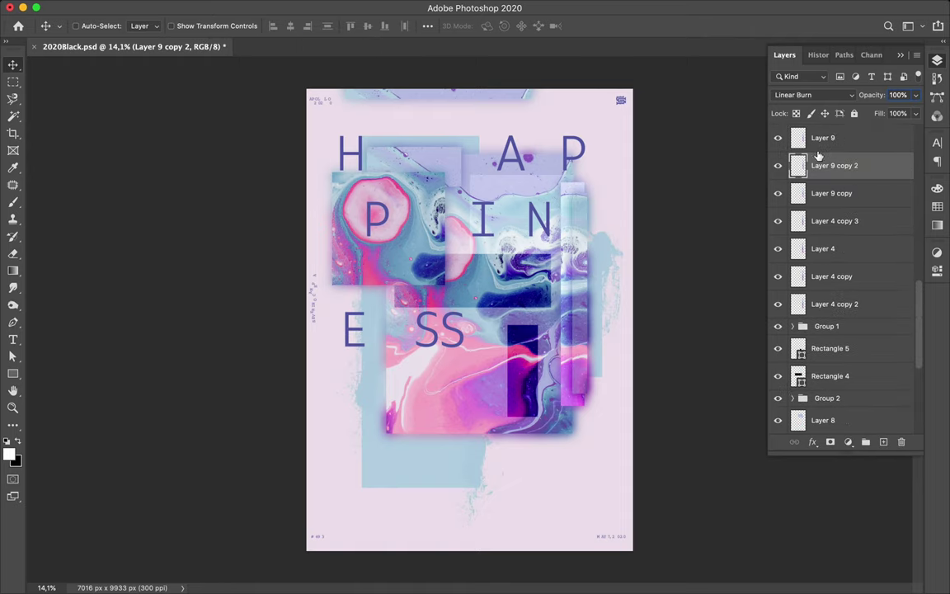
ctrl+click(447, 382)
Step: Draw a rectangle below the E and SS, then move it down and right
key(u)
key(m)
key(u)
drag(402, 377, 336, 315)
key(v)
scroll(435, 371, up, 5)
drag(312, 264, 381, 369)
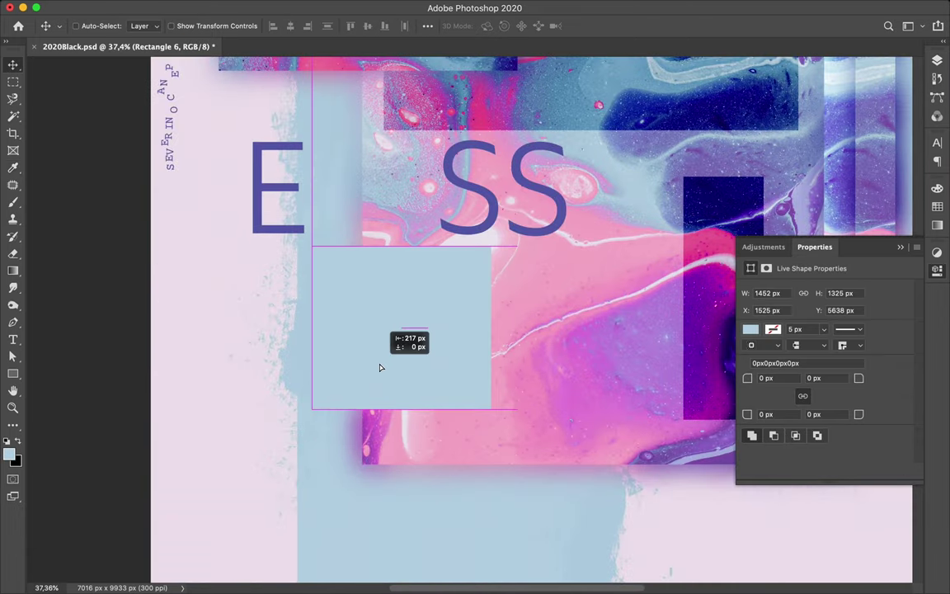
Step: Set the rectangle's fill to a custom light blue colour
key(i)
key(u)
click(197, 26)
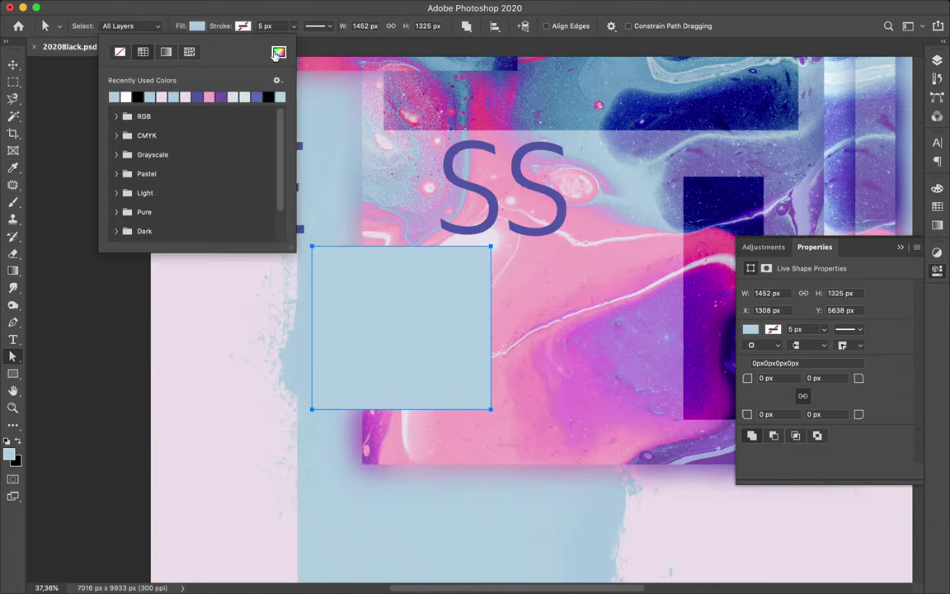
click(279, 51)
scroll(302, 361, down, 3)
key(Return)
key(v)
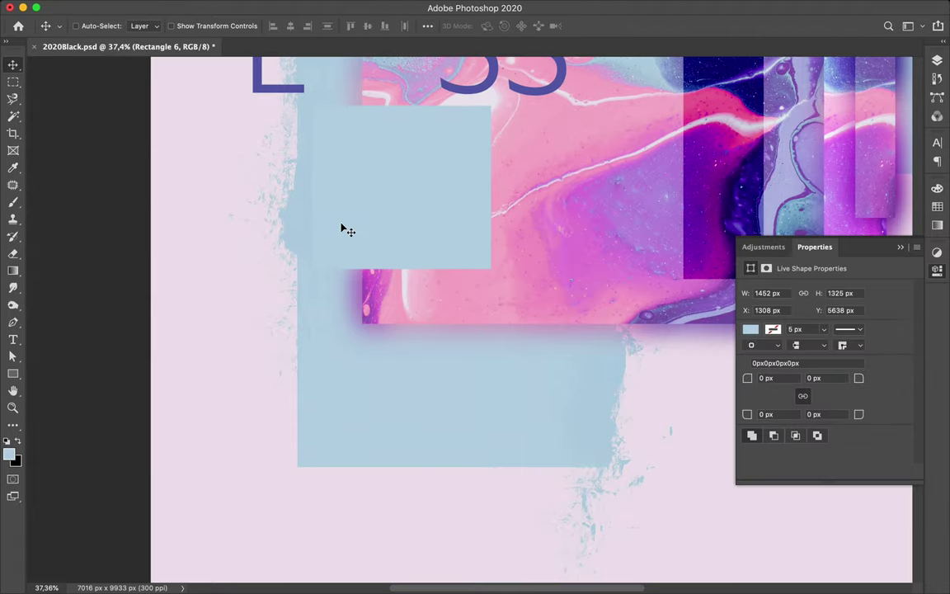
Step: Move the light-blue rectangle under the E and shrink it to about 1053 × 961 px
scroll(342, 227, down, 2)
mouse_move(392, 201)
mouse_down()
mouse_move(415, 240)
mouse_move(392, 239)
mouse_up()
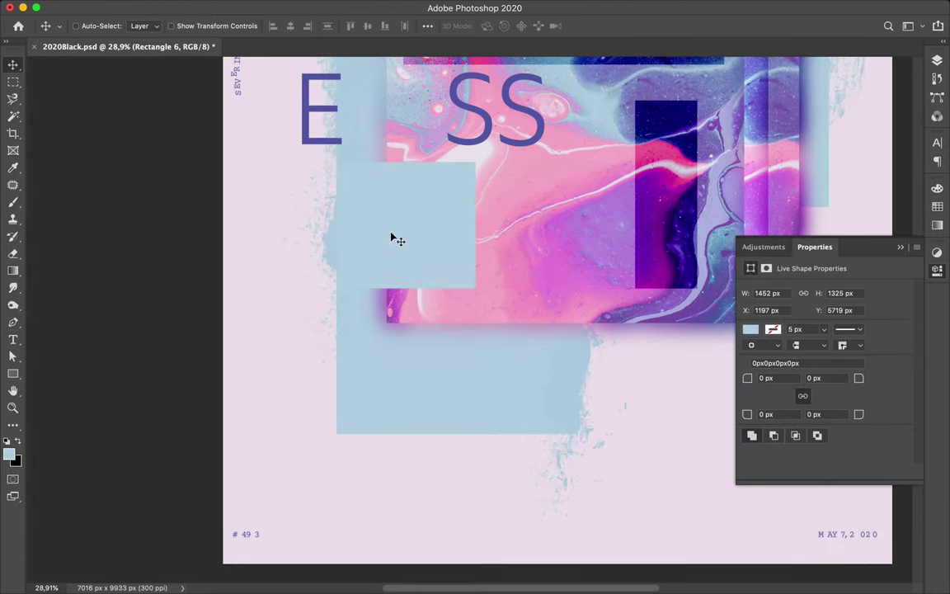
scroll(265, 384, down, 2)
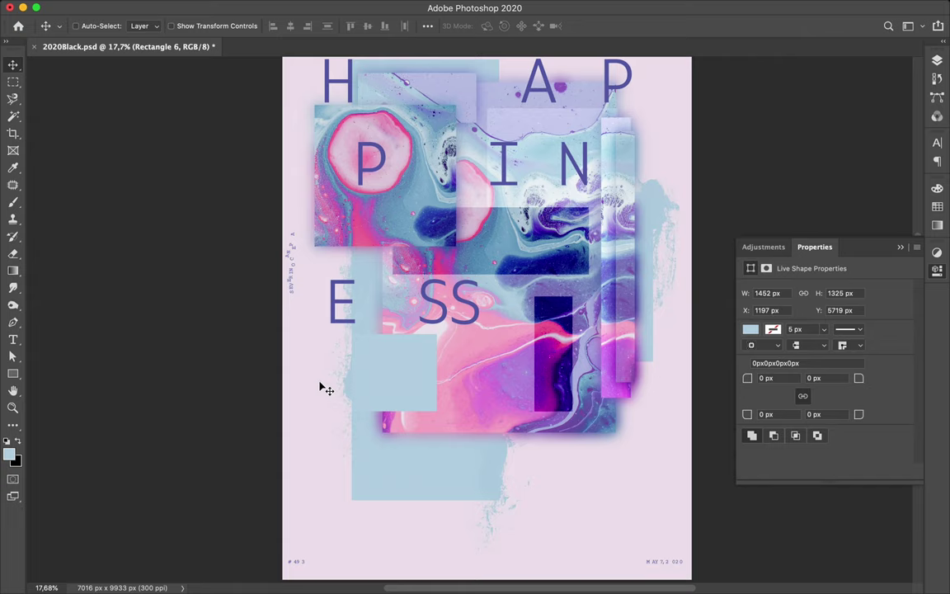
key(ctrl+t)
drag(396, 410, 396, 389)
key(Return)
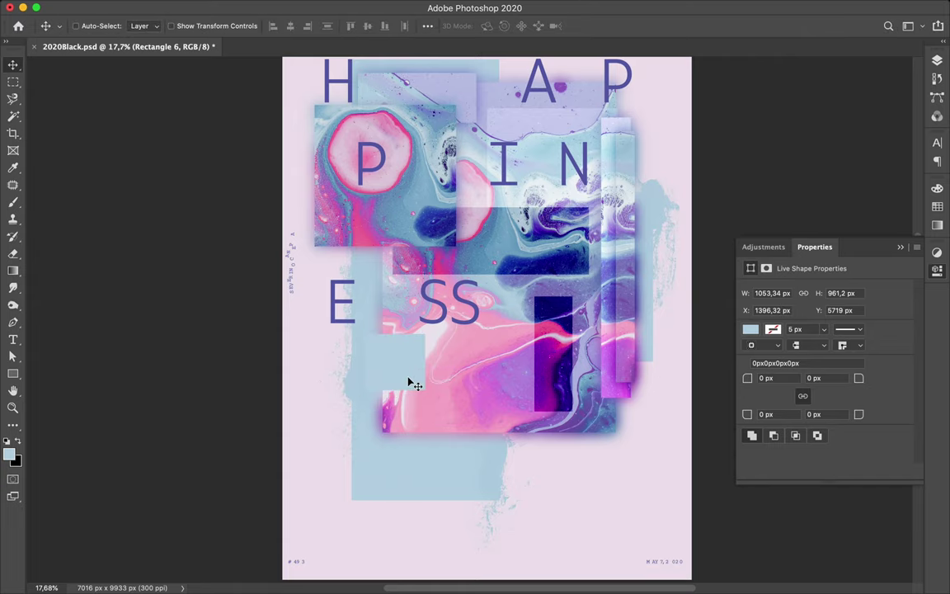
scroll(409, 381, up, 5)
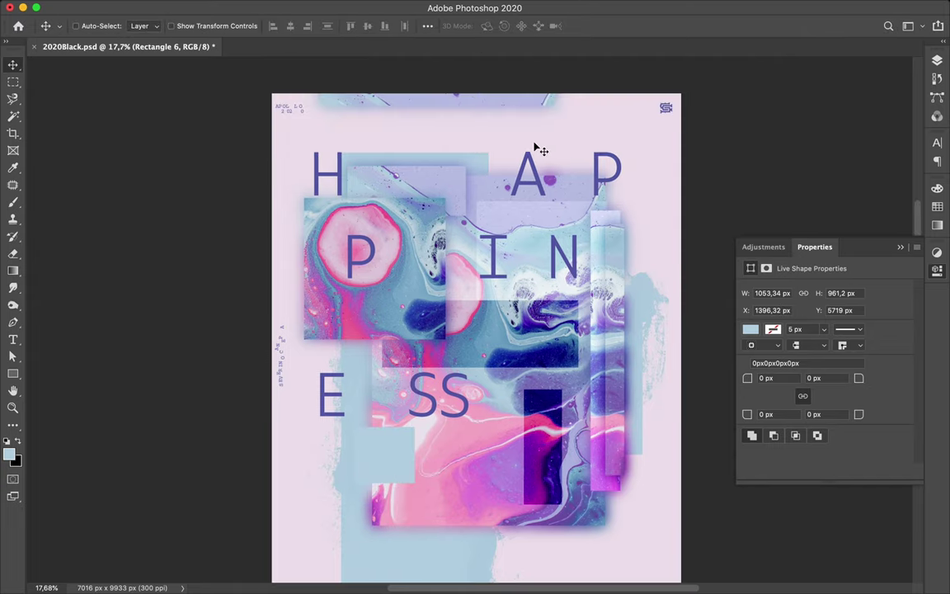
Step: Draw a smaller rectangle over the A, replacing an undone oversized one
key(i)
key(m)
key(u)
drag(505, 142, 567, 240)
key(ctrl+z)
key(m)
key(u)
drag(510, 142, 547, 211)
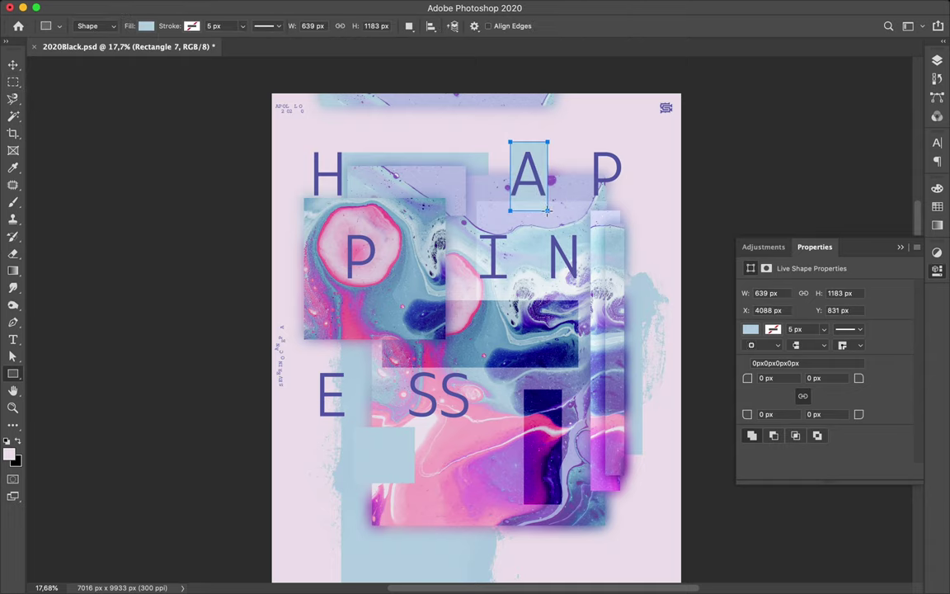
Step: Fill the rectangle with the canvas pink colour and nudge it up and left
click(145, 26)
click(226, 46)
click(858, 360)
key(Return)
key(v)
mouse_move(542, 141)
mouse_down()
mouse_move(514, 136)
mouse_move(512, 147)
mouse_move(585, 173)
mouse_up()
Step: Resize Rectangle 7 to about 1480 px wide and move it higher
key(ctrl+t)
key(Return)
key(ctrl+t)
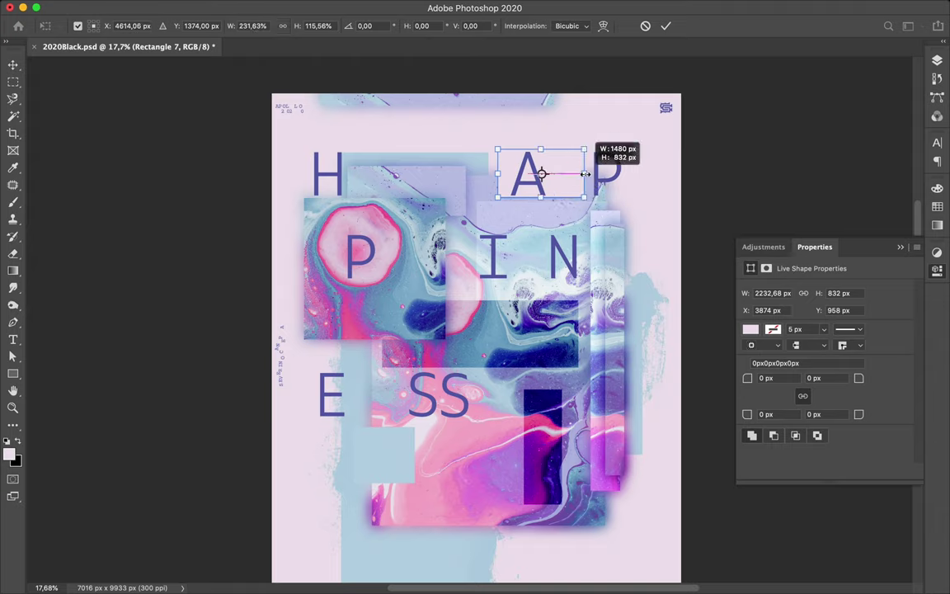
key(Return)
scroll(683, 176, down, 2)
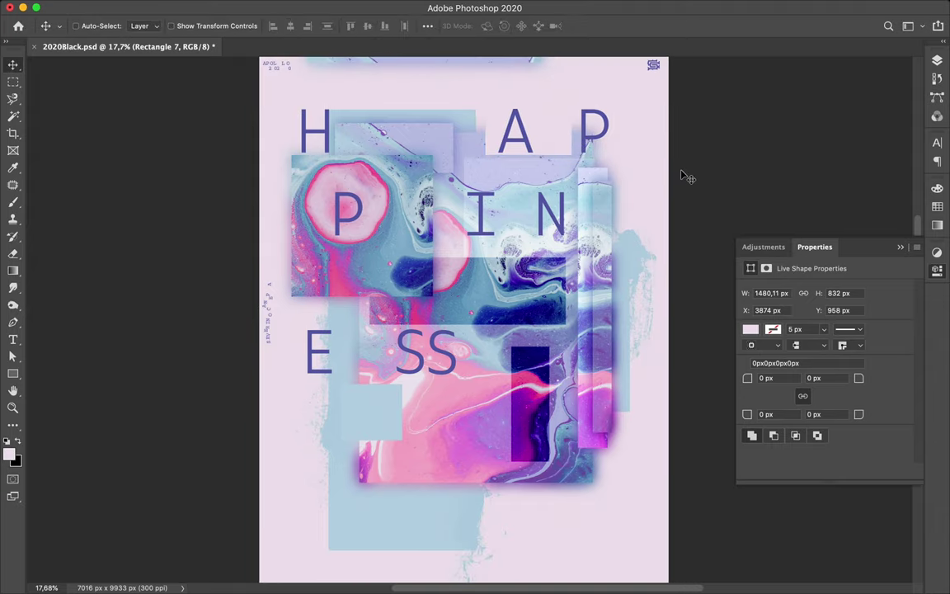
drag(561, 137, 559, 130)
Step: Copy a wide marble strip to Layer 10, duplicate it, and move both to the bottom edge
scroll(561, 130, down, 2)
key(m)
drag(349, 382, 643, 441)
key(ctrl+j)
key(v)
drag(562, 416, 562, 510)
click(938, 65)
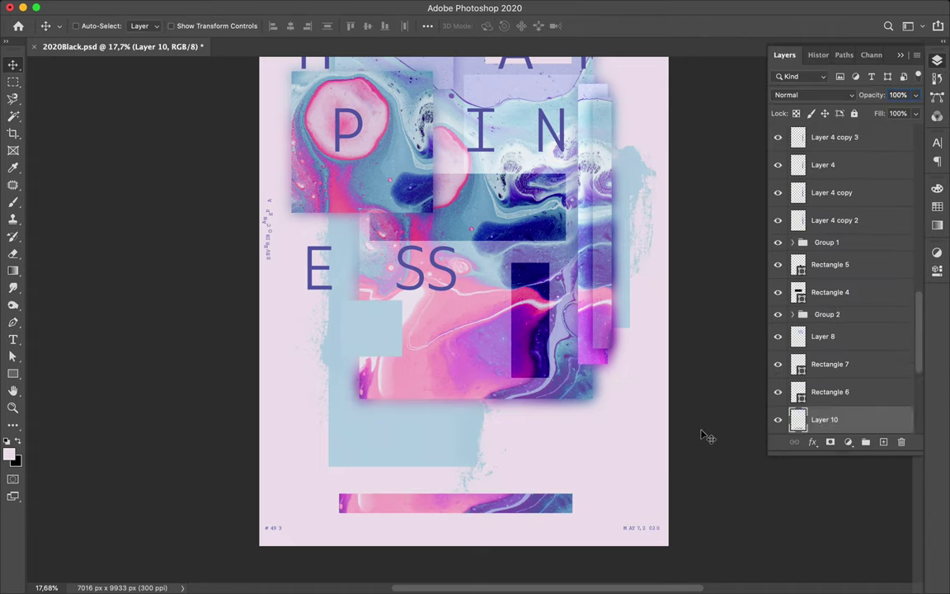
key(ctrl+j)
key(alt+shift+bracketright)
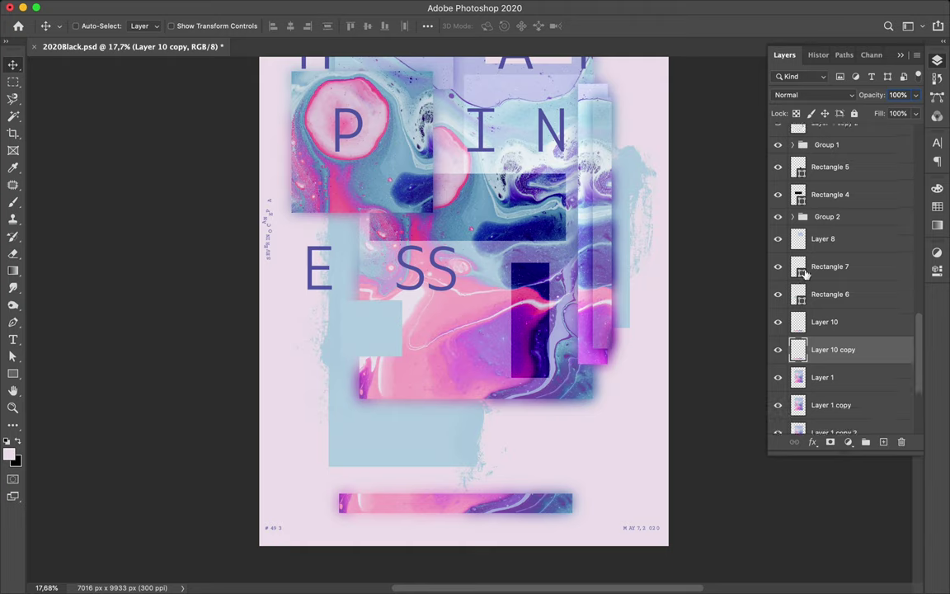
drag(532, 511, 488, 554)
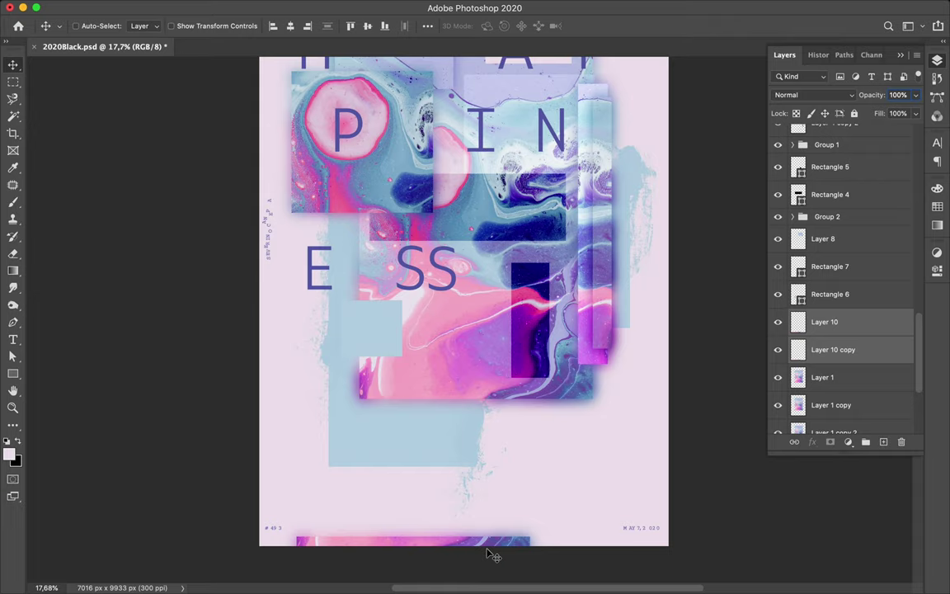
Step: Copy a square piece of the marbled image to a new layer and move it lower right
scroll(398, 396, up, 2)
click(822, 377)
key(m)
drag(435, 322, 561, 440)
key(ctrl+j)
key(v)
mouse_move(462, 346)
mouse_down()
mouse_move(464, 395)
mouse_move(506, 447)
mouse_up()
Step: Position the marbled square Layer 11 at lower right and duplicate it twice
scroll(507, 447, down, 1)
ctrl+click(537, 399)
key(ctrl+t)
key(Escape)
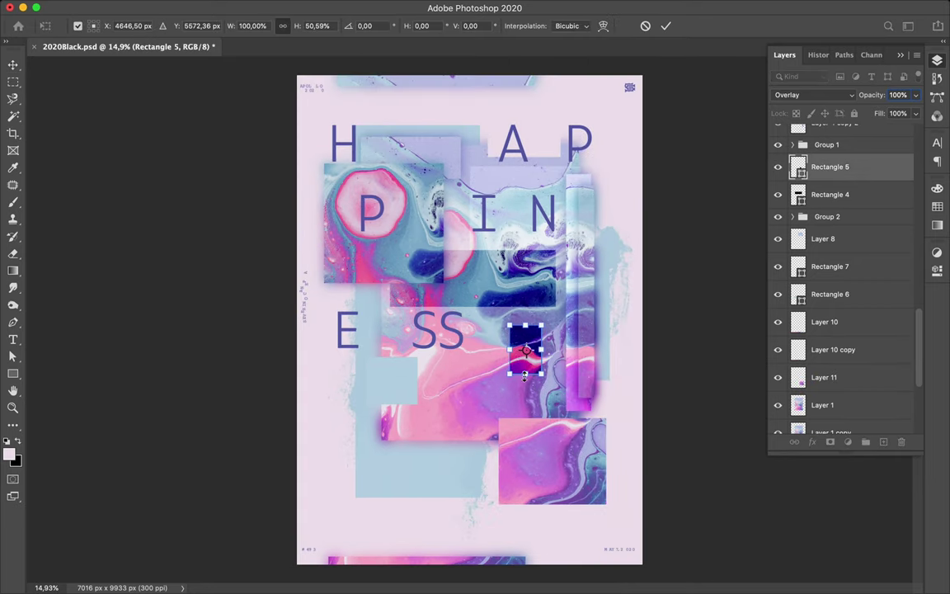
ctrl+click(550, 470)
drag(550, 470, 560, 467)
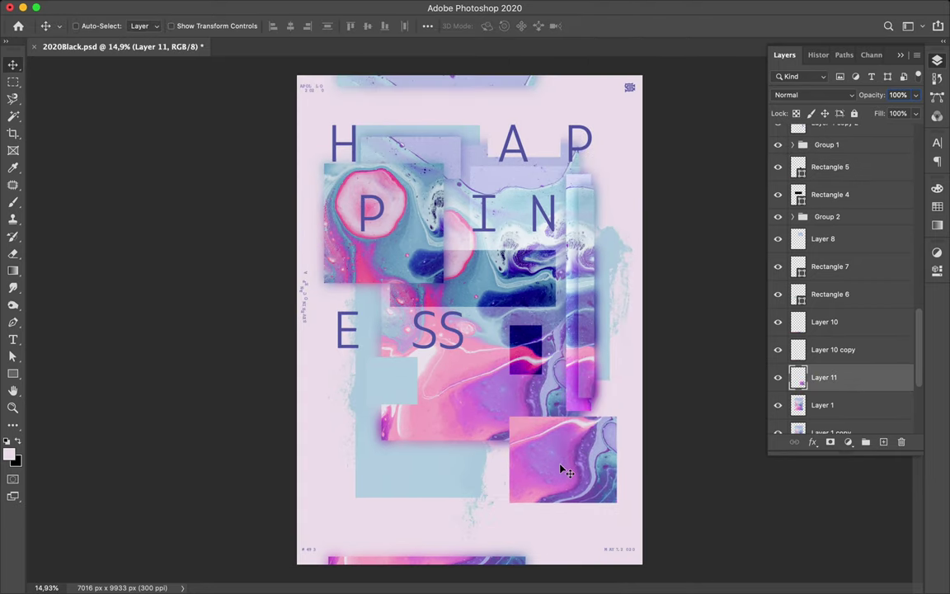
key(ctrl+j)
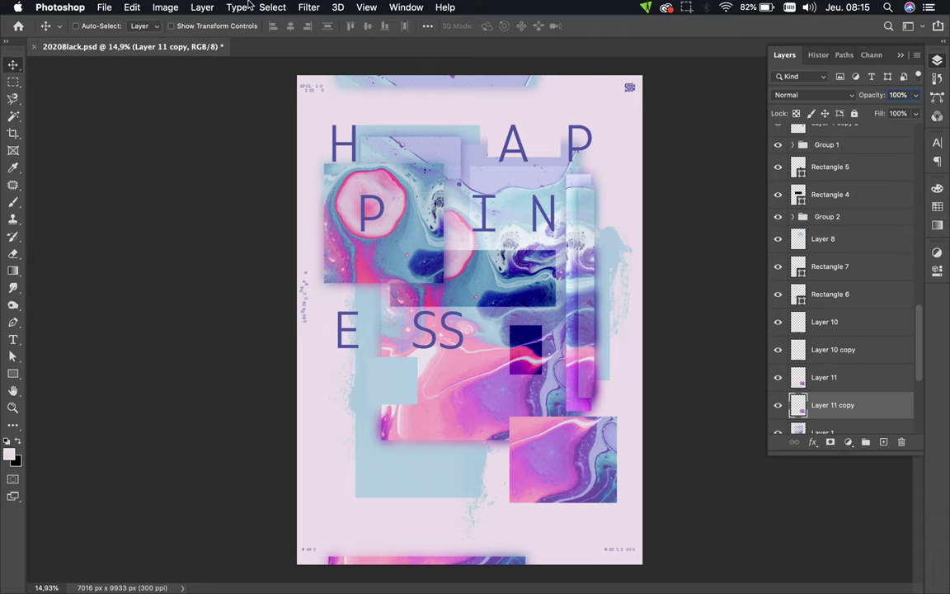
key(ctrl+j)
Step: Set the marbled square copy to Linear Burn and select the light blue square near the E
click(812, 95)
click(797, 154)
ctrl+click(395, 278)
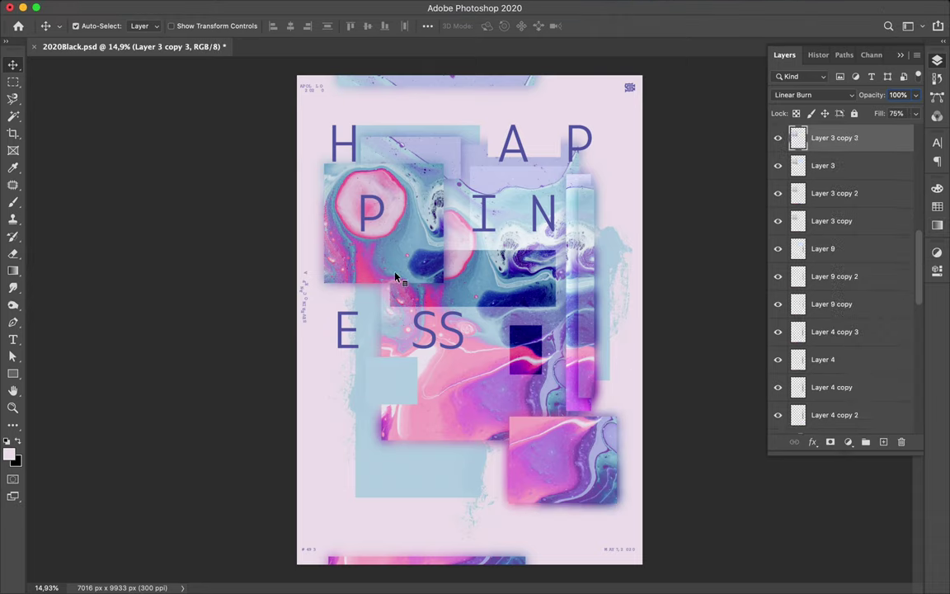
ctrl+click(413, 382)
scroll(483, 322, up, 2)
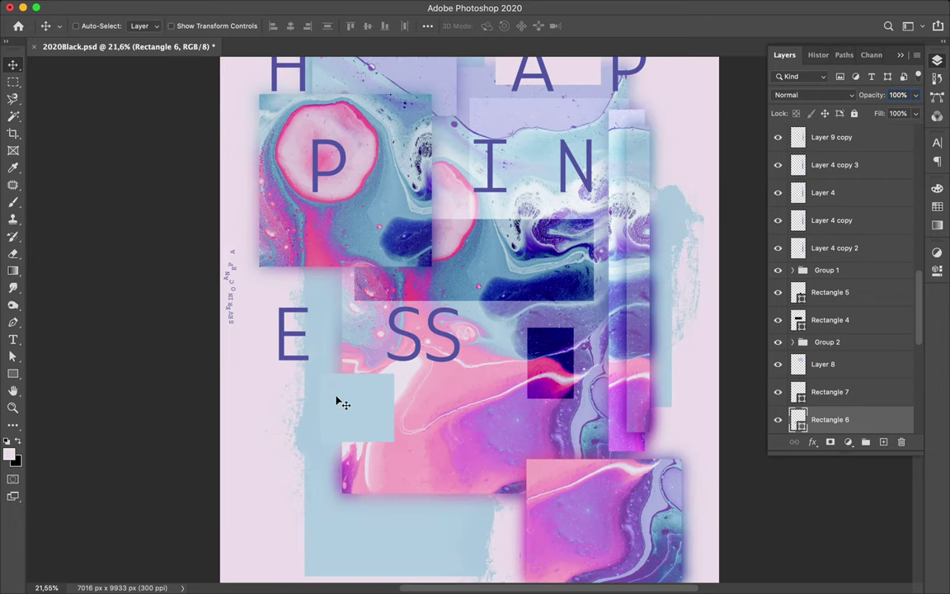
Step: Erase parts of the light blue square with a soft round Eraser, then marquee a thin marble strip
key(b)
key(e)
click(82, 25)
click(25, 151)
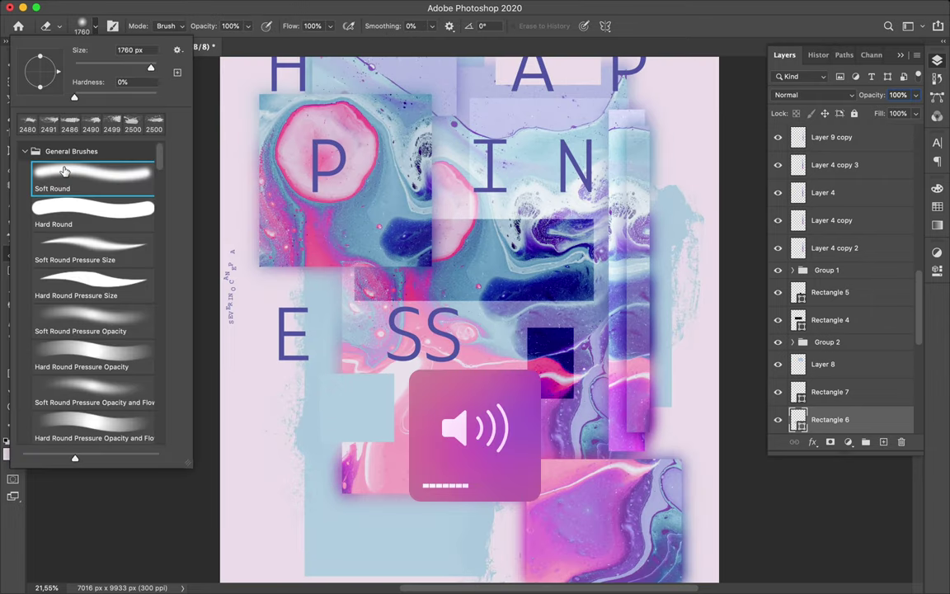
click(289, 349)
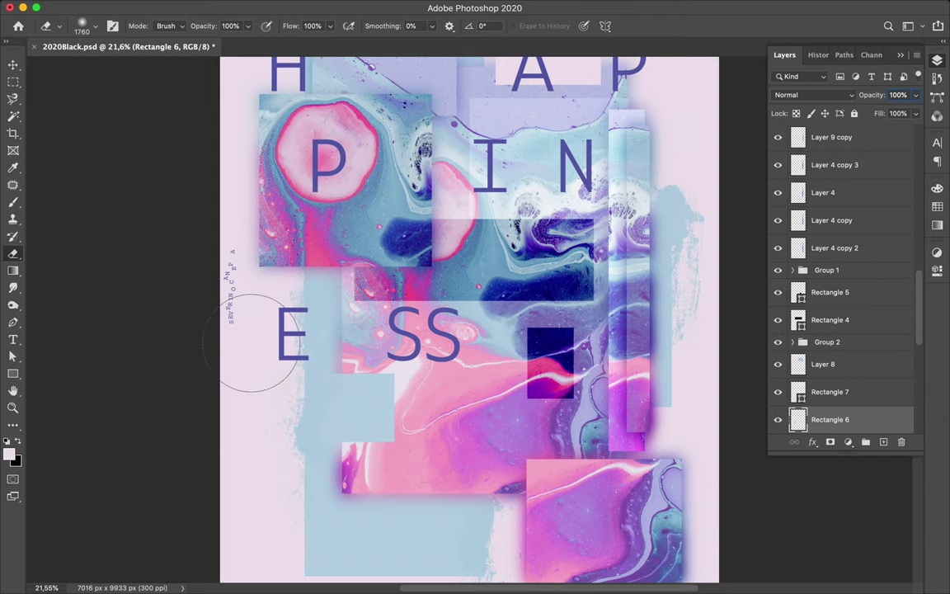
scroll(251, 342, up, 3)
click(83, 26)
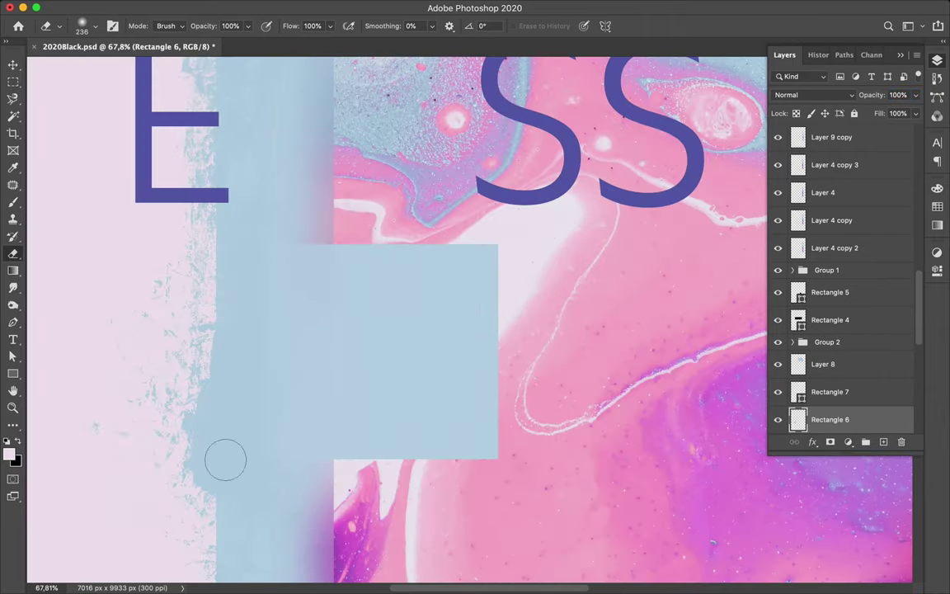
scroll(239, 177, down, 3)
scroll(238, 177, down, 2)
key(v)
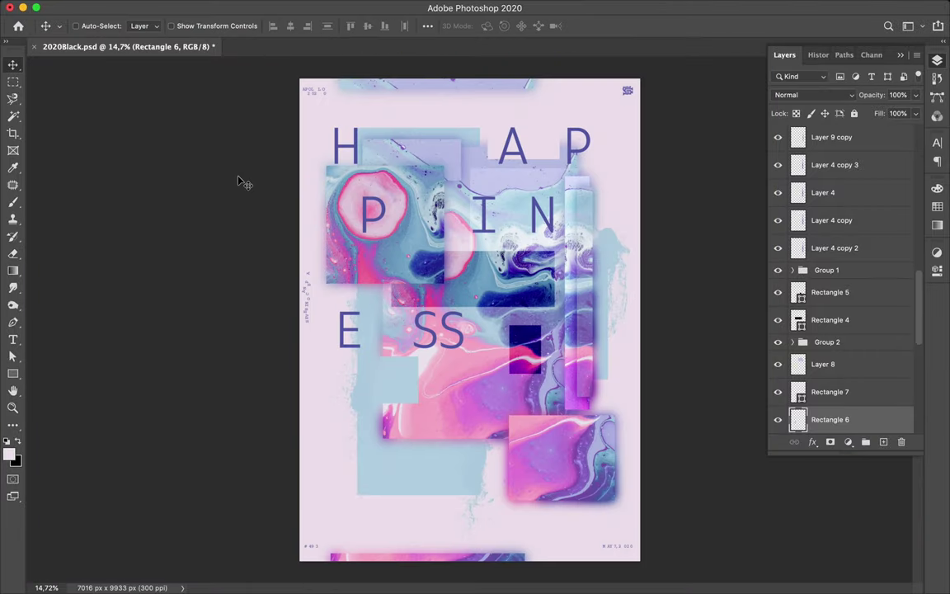
key(m)
drag(483, 284, 556, 321)
Step: Copy the thin strip to Layer 12, move it beside the N, and stack it above Layer 4
key(ctrl+j)
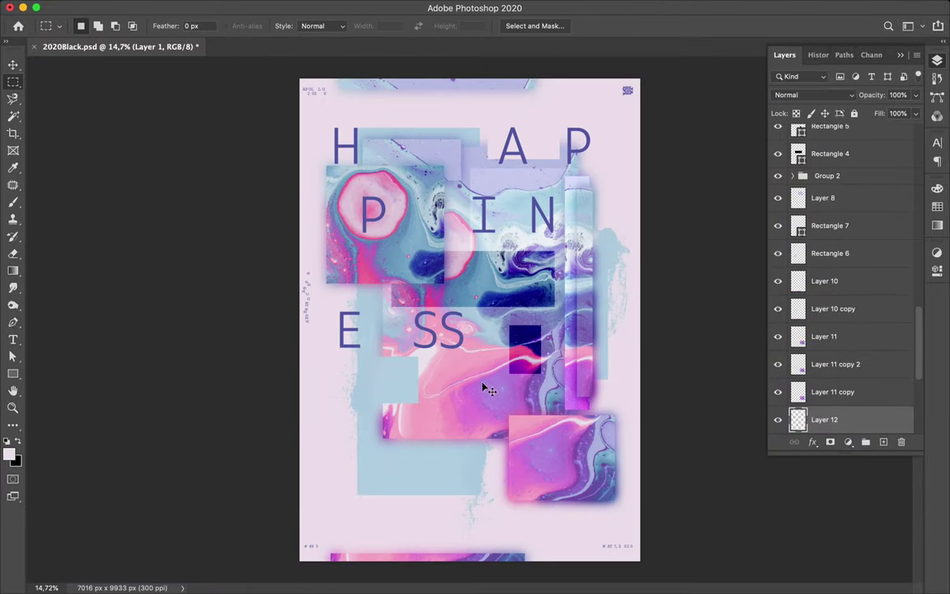
drag(484, 387, 541, 193)
drag(825, 419, 835, 171)
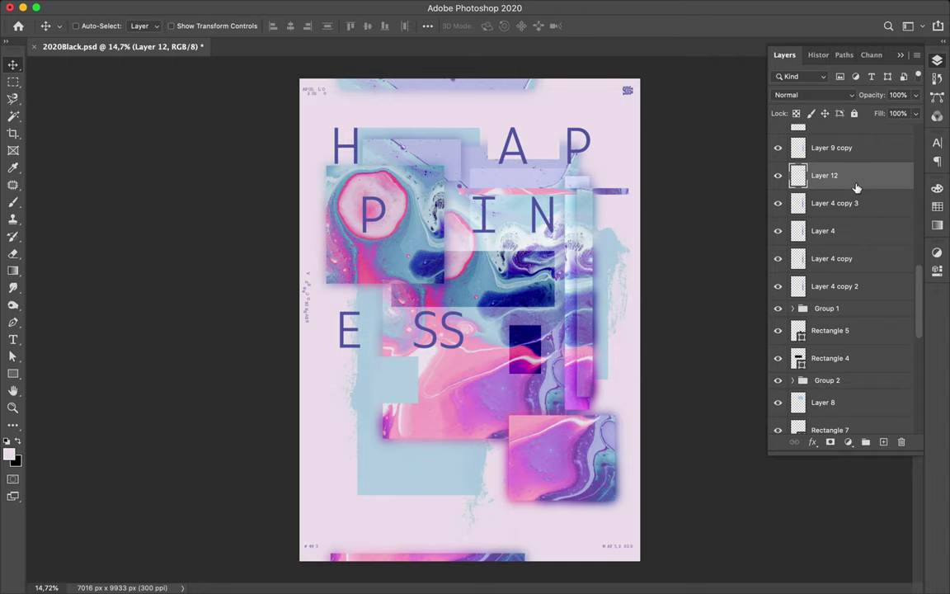
Step: Duplicate the strip twice, set one copy to Linear Burn, then delete that copy
alt+drag(856, 188, 849, 190)
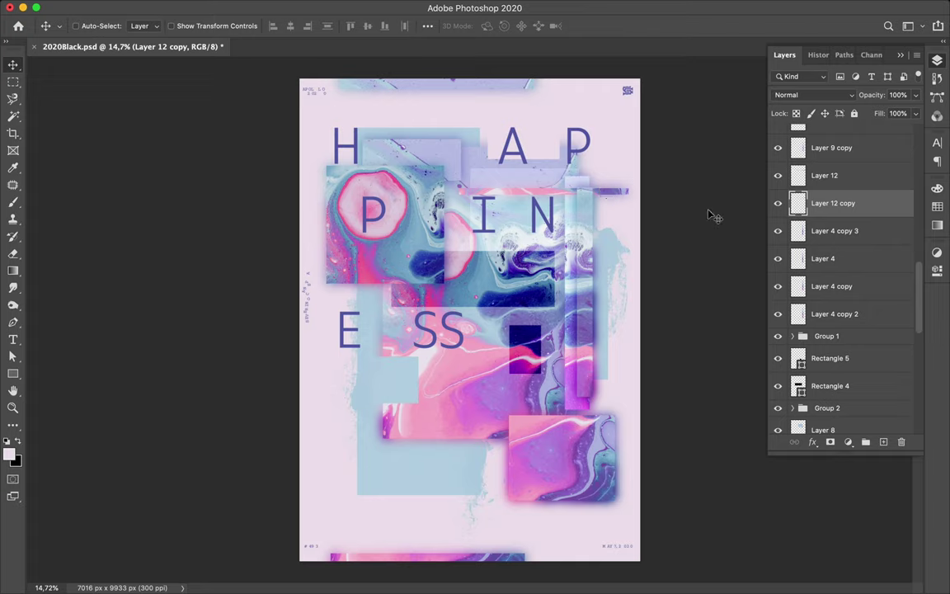
alt+drag(842, 214, 843, 216)
click(812, 95)
click(823, 158)
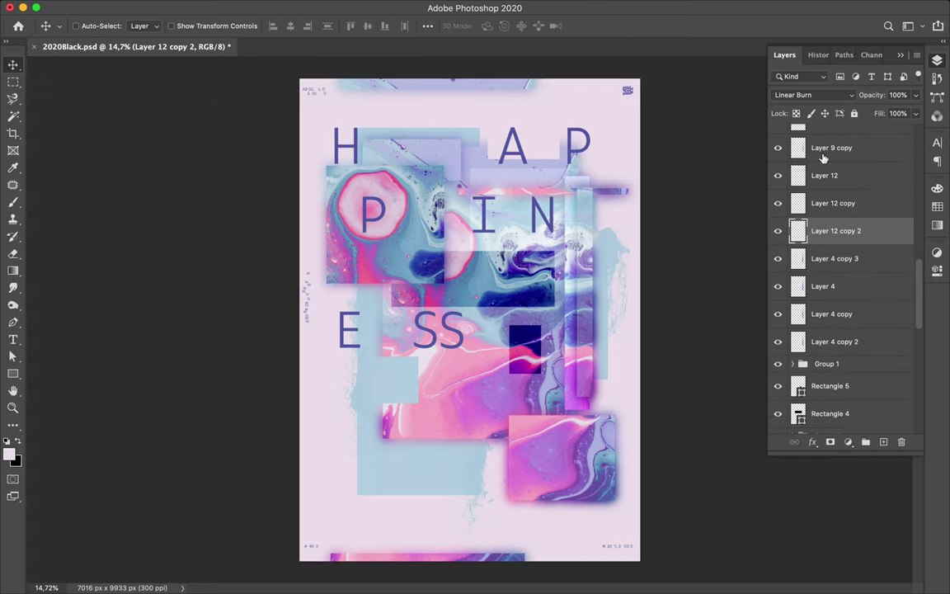
key(Delete)
scroll(861, 206, up, 5)
click(861, 137)
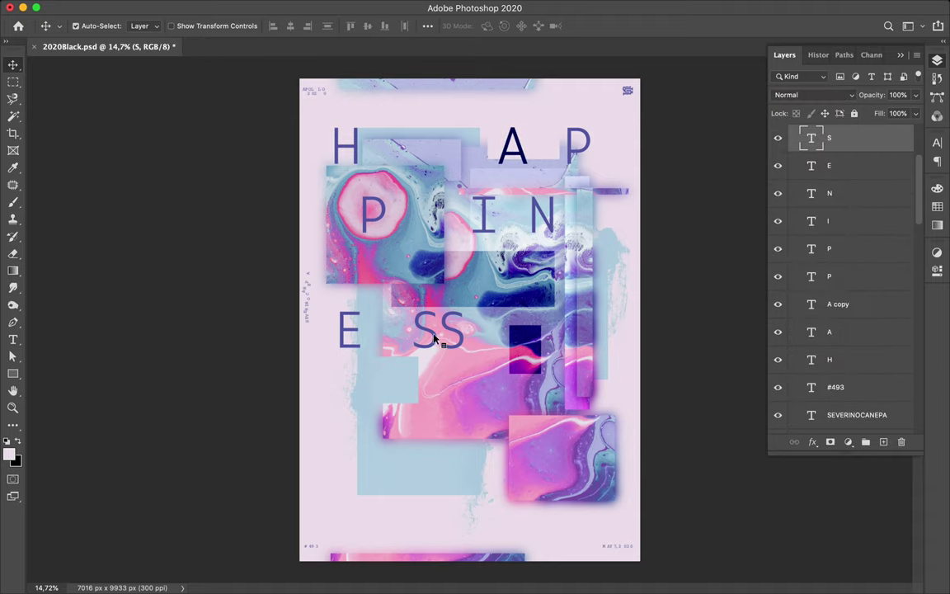
Step: Try blend modes on the I and N copies and blend a duplicated H in Luminosity
click(842, 99)
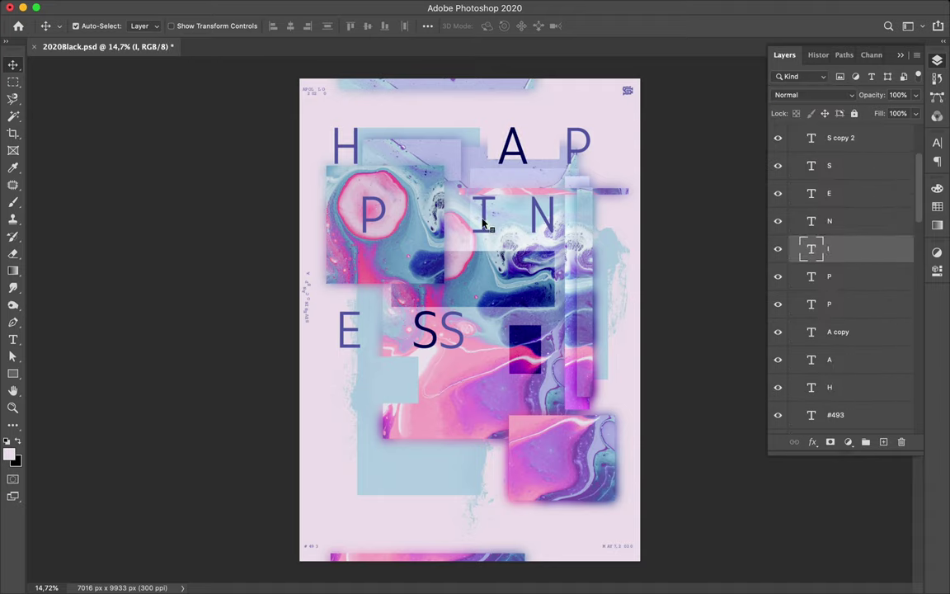
click(833, 95)
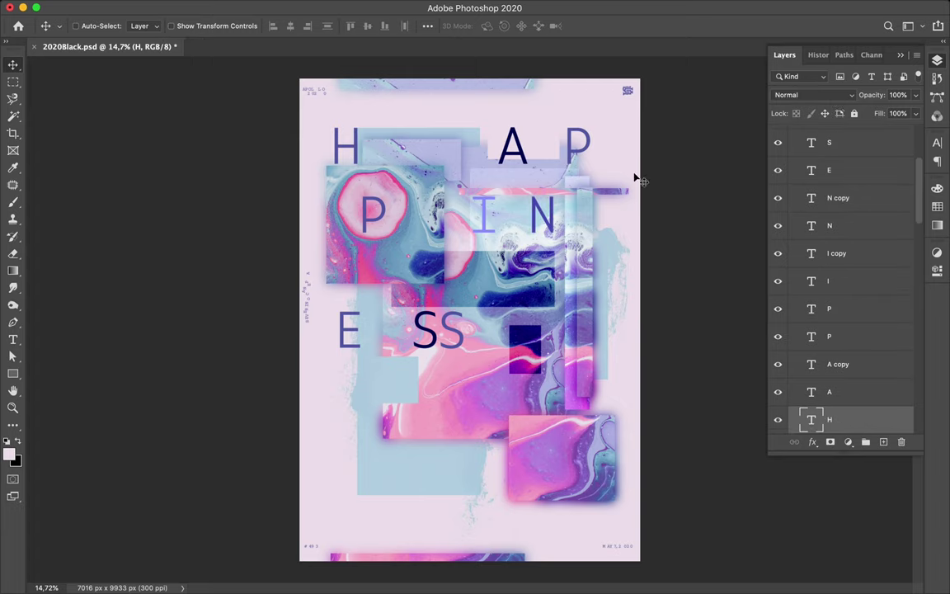
scroll(874, 280, down, 1)
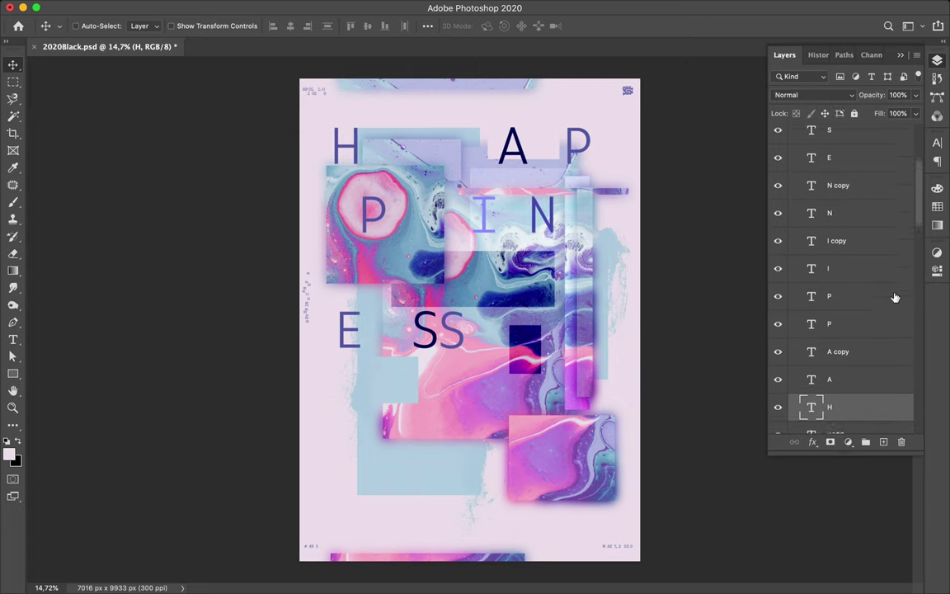
key(ctrl+j)
click(824, 95)
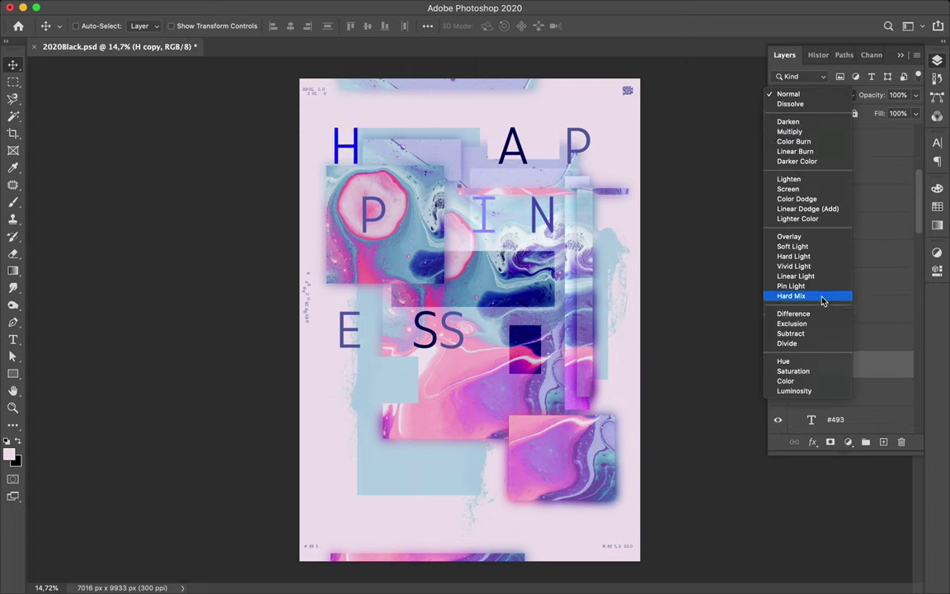
click(810, 391)
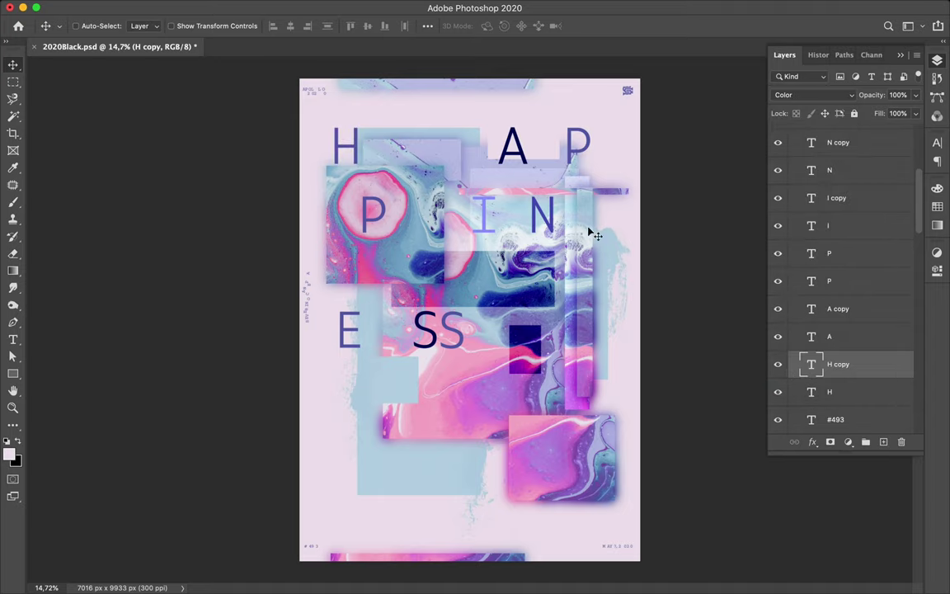
Step: Duplicate the P letter layer and blend the copy in Linear Burn
click(831, 252)
key(ctrl+j)
click(825, 95)
click(795, 151)
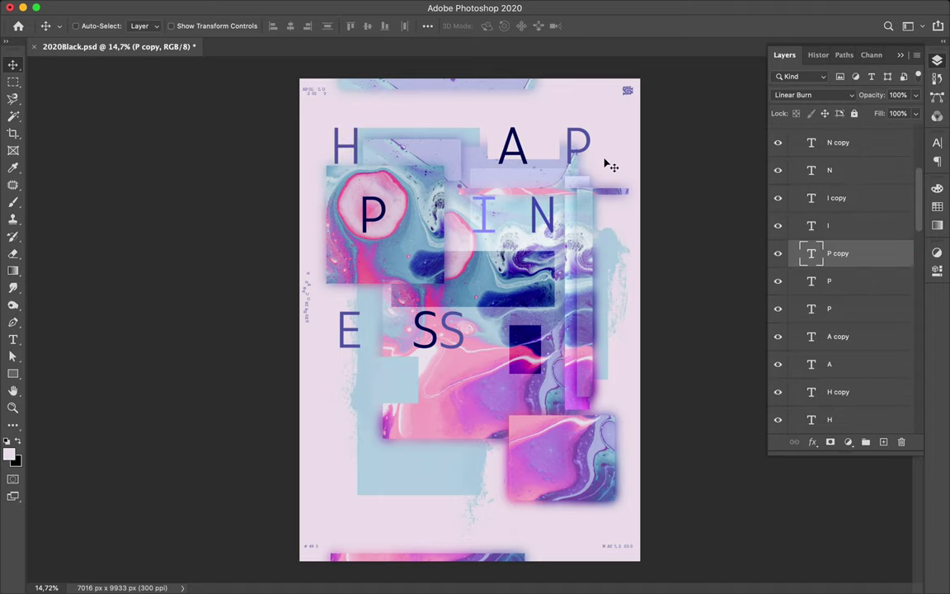
Step: On Layer 6, take the Brush tool and sample the light blue from the poster
click(437, 468)
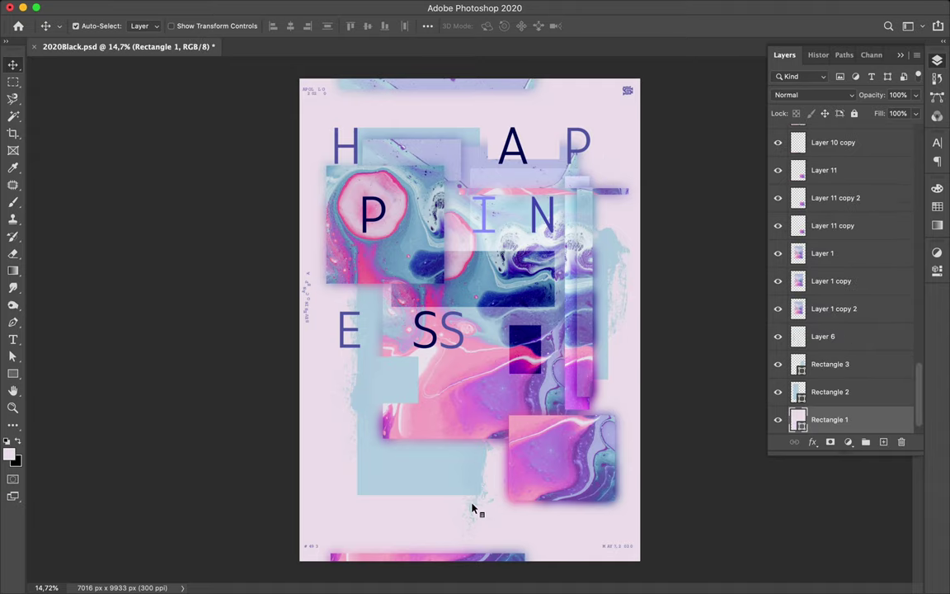
key(b)
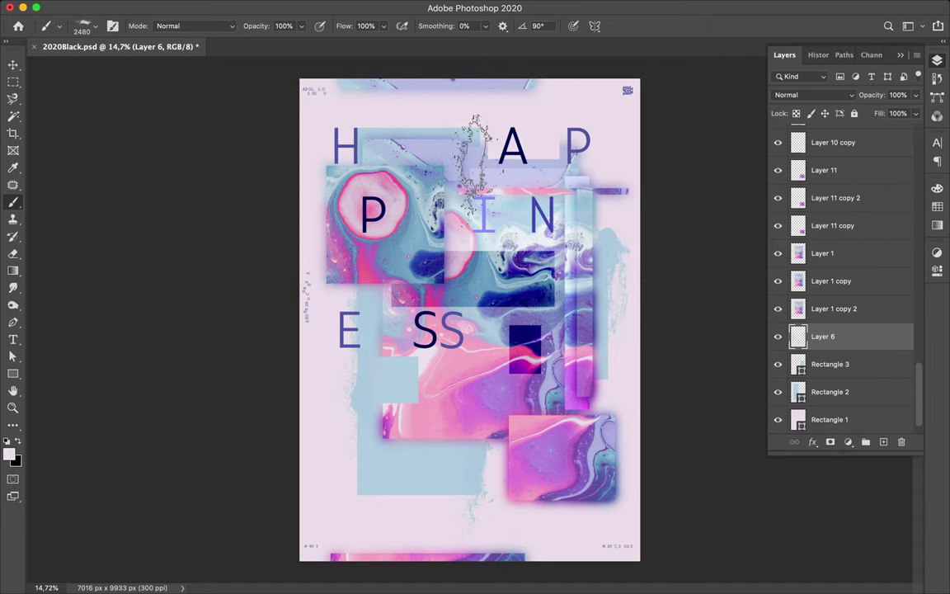
alt+click(385, 393)
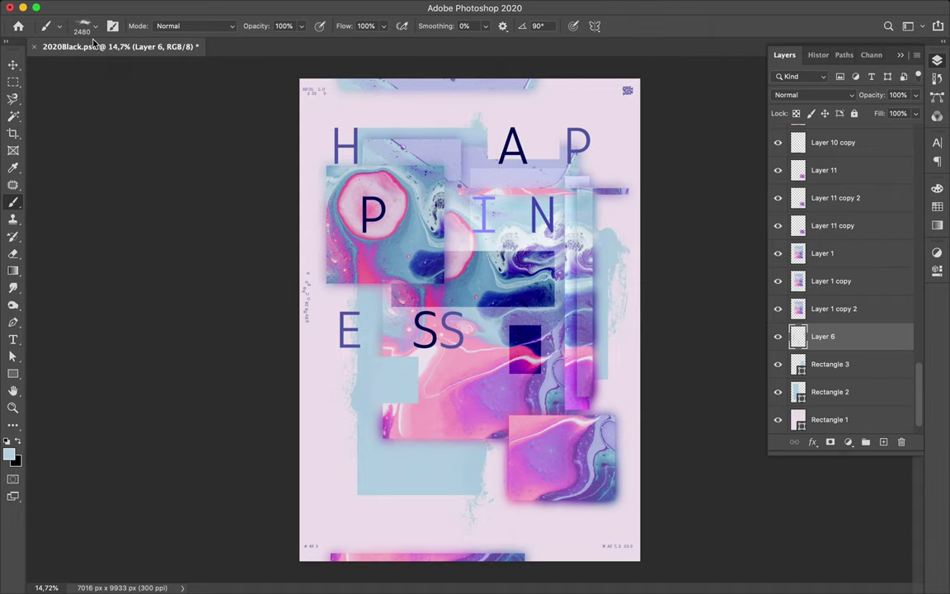
click(87, 26)
click(424, 128)
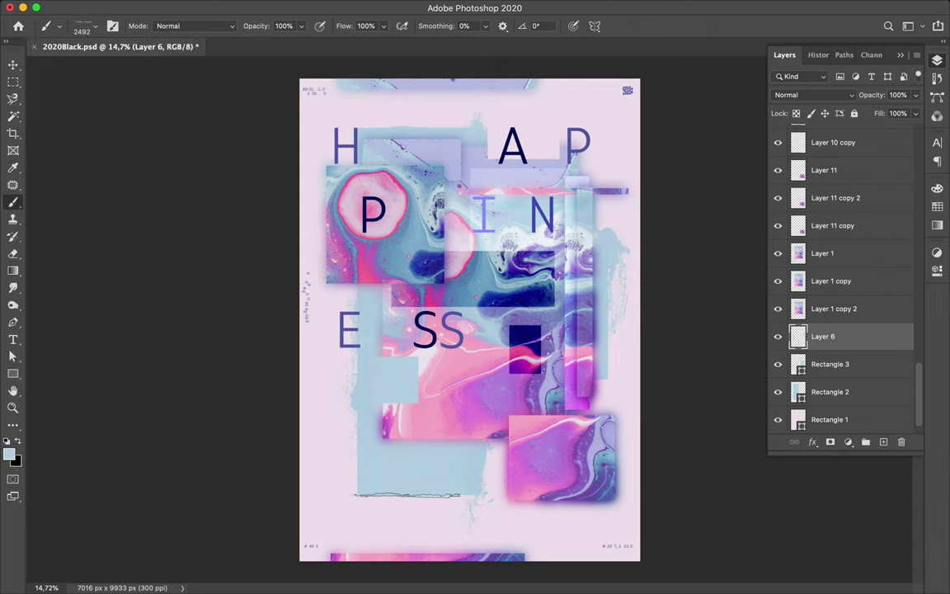
Step: Set the Thin_grunge_stripe brush angle to 90°
scroll(498, 526, up, 5)
scroll(497, 412, up, 2)
click(88, 26)
click(536, 26)
text(90)
key(Return)
Step: Return to the Move tool and select Rectangle 7 on the canvas
scroll(276, 347, up, 3)
scroll(276, 330, up, 10)
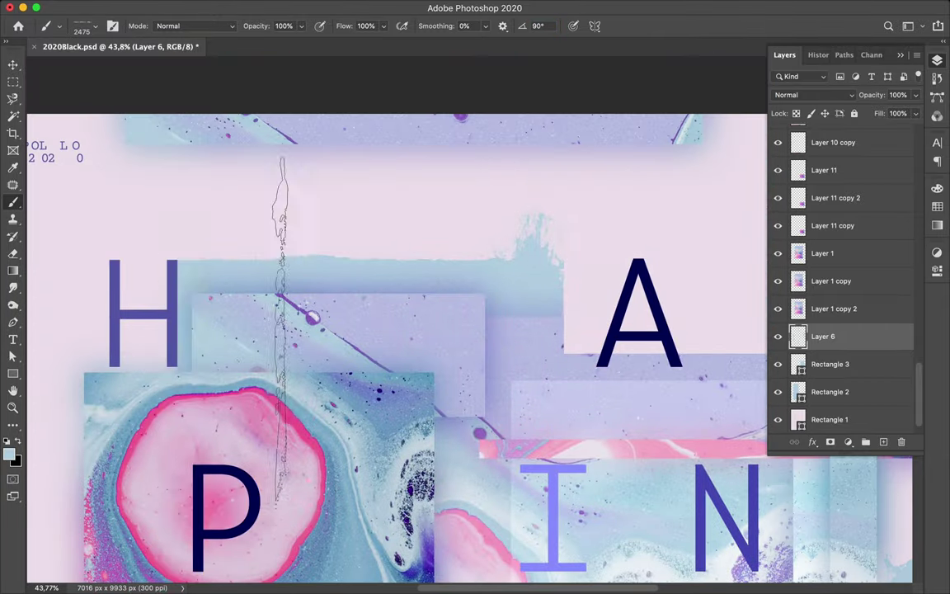
scroll(169, 412, down, 2)
key(v)
scroll(626, 509, right, 3)
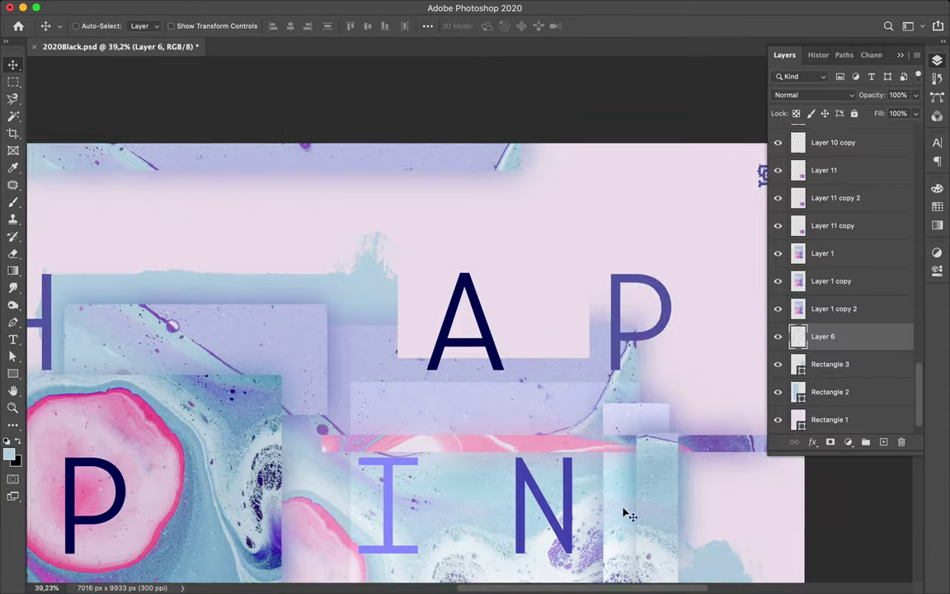
ctrl+click(544, 334)
scroll(544, 334, down, 3)
scroll(545, 334, down, 2)
Step: Save the poster document 2020Black.psd with Ctrl+S
key(ctrl+s)
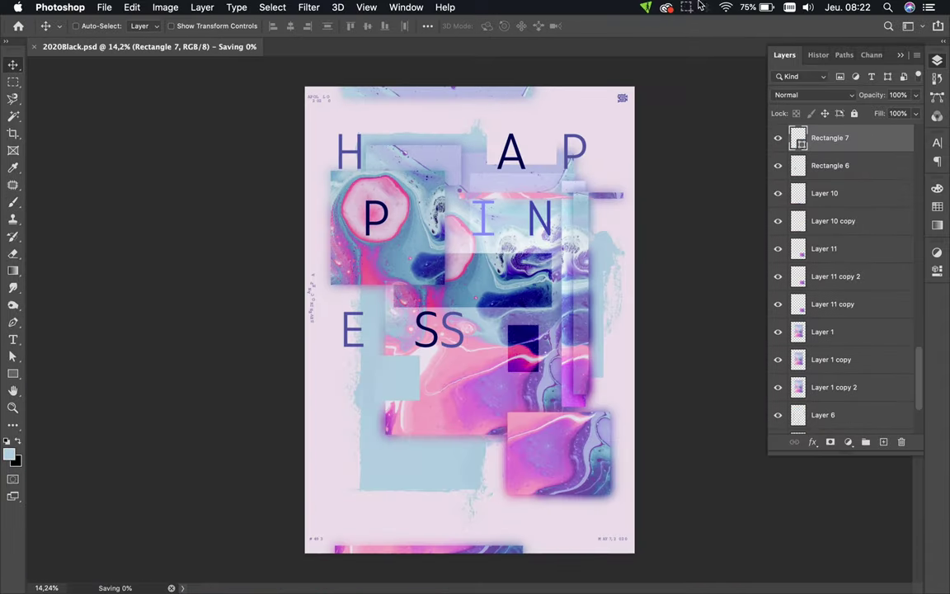